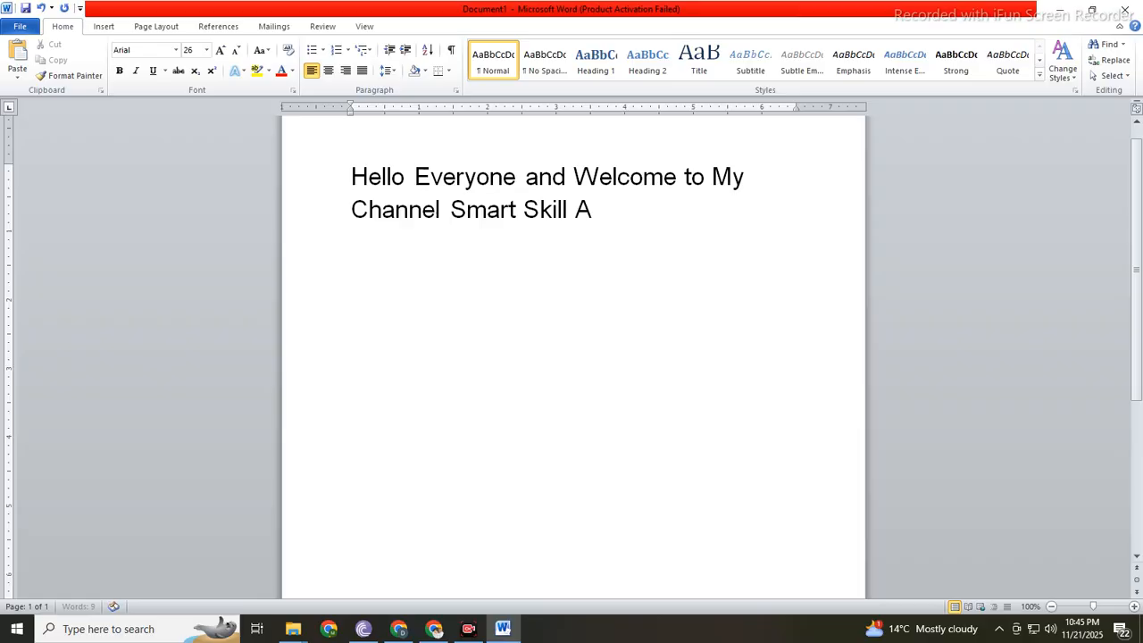
# Step: Start a new paragraph under the greeting reading "Our Today's Lesson covers"
pyautogui.press('Return')
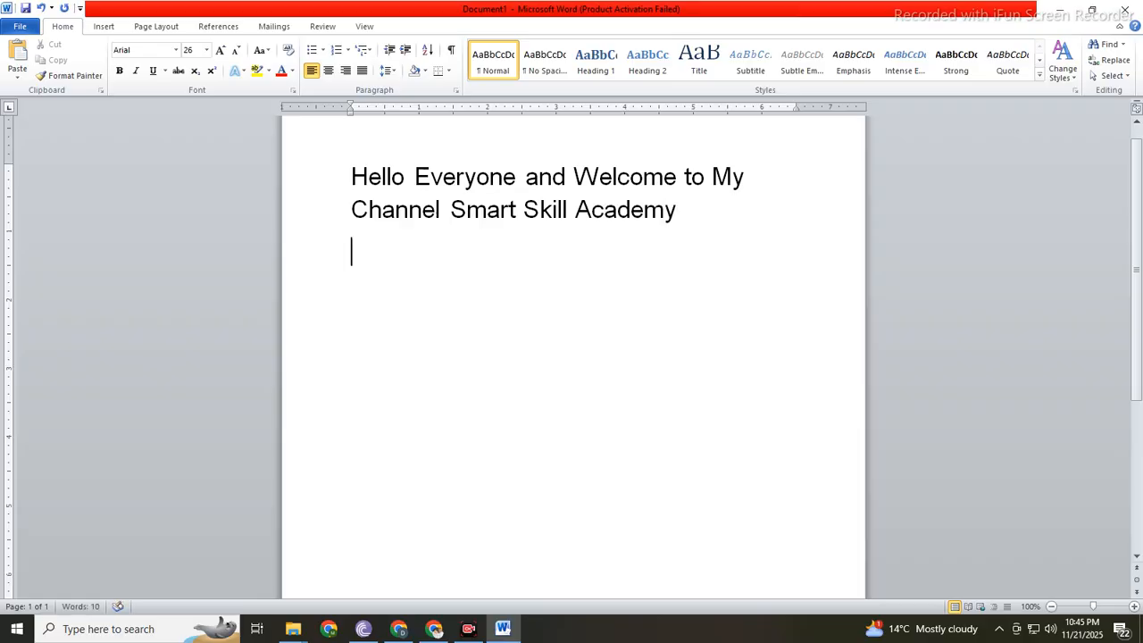
pyautogui.write('Oure')
pyautogui.press('BackSpace')
pyautogui.press('BackSpace')
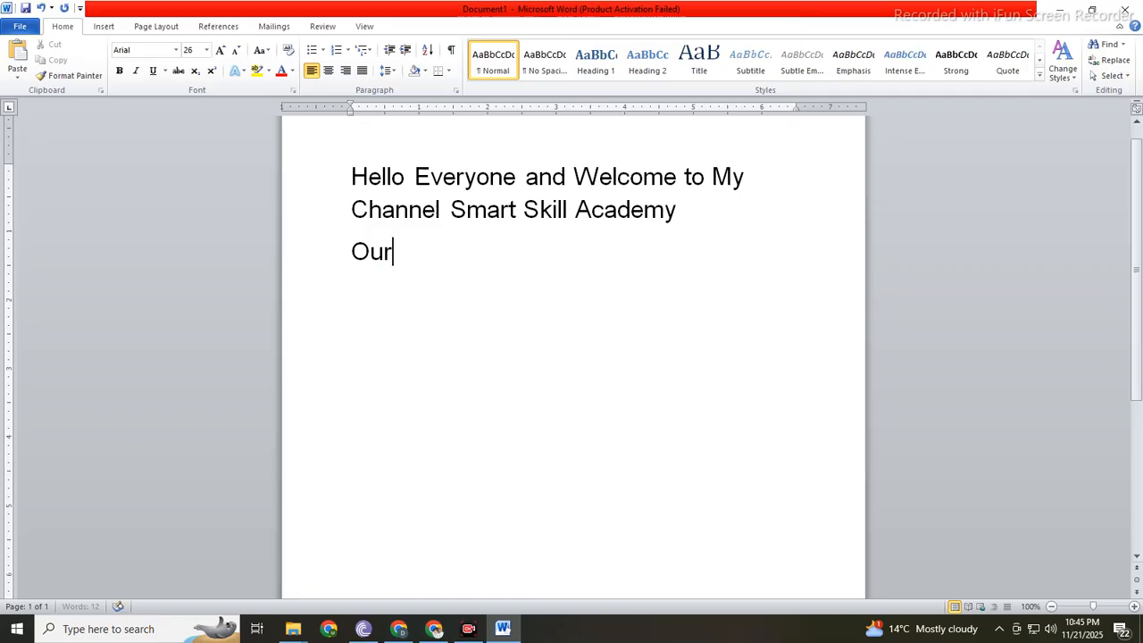
pyautogui.write('Today')
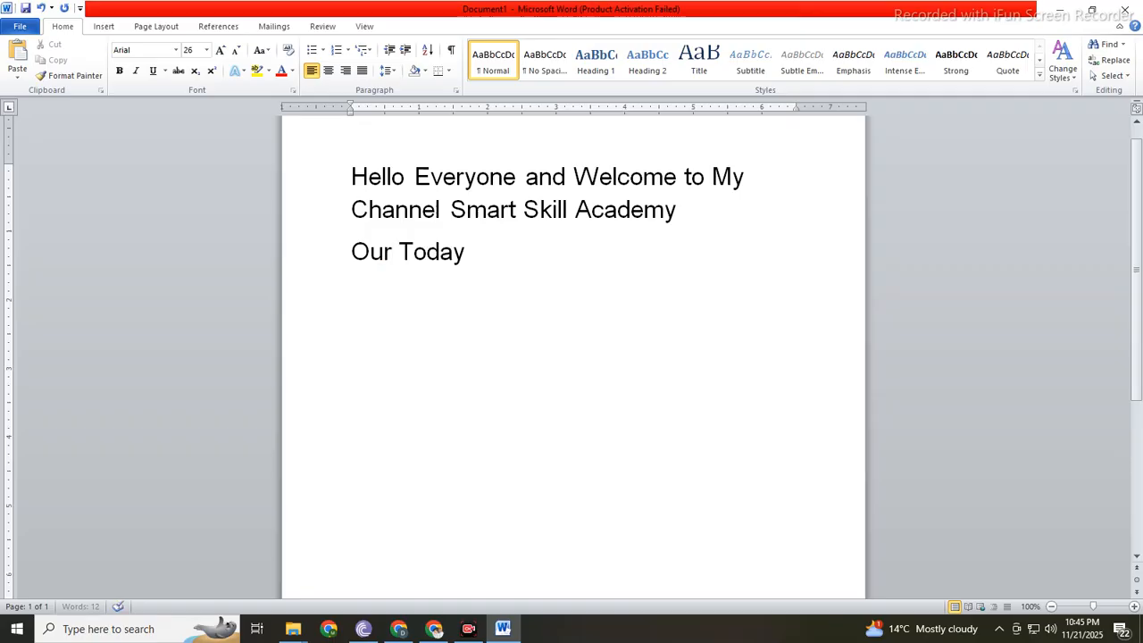
pyautogui.write("'s Le")
pyautogui.press('BackSpace')
pyautogui.write('es')
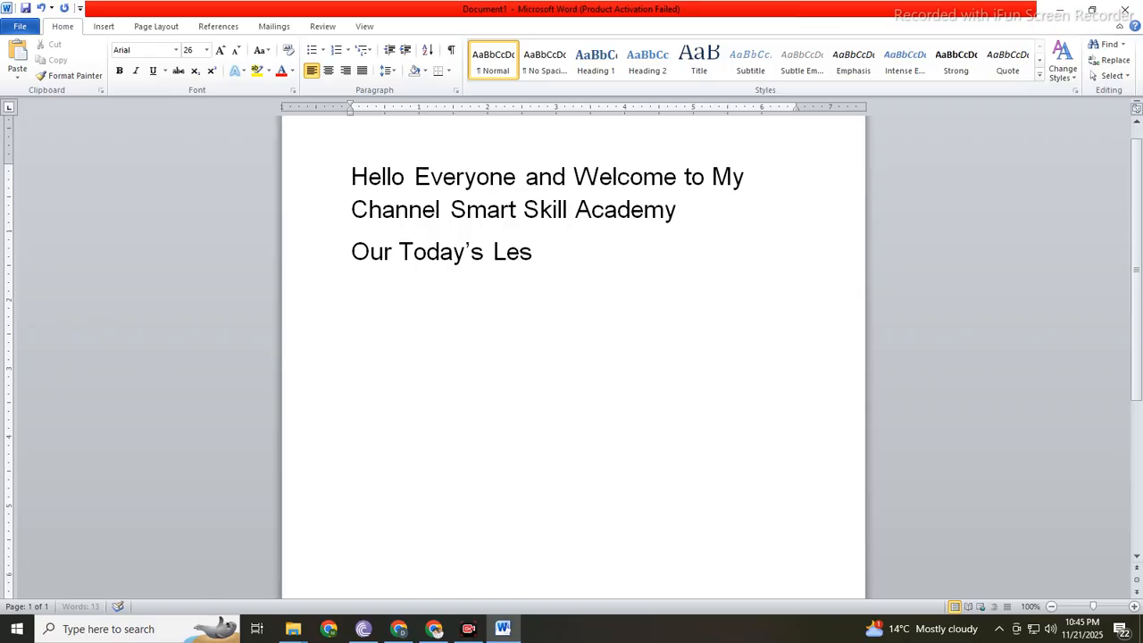
pyautogui.write('son cover')
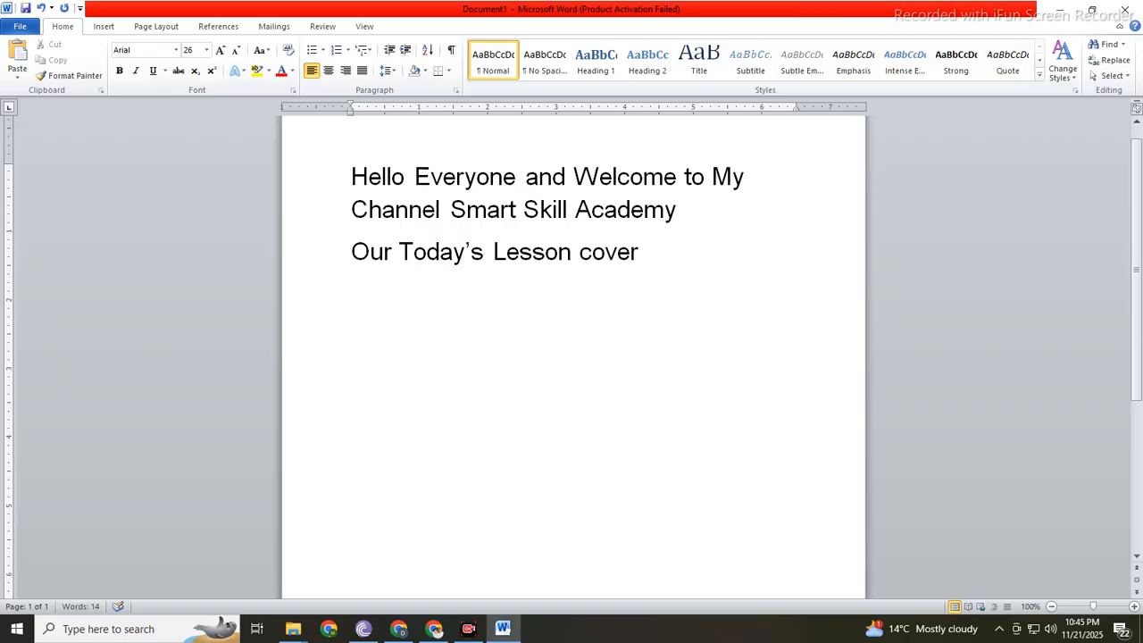
pyautogui.write('s how to')
pyautogui.press('BackSpace')
pyautogui.press('BackSpace')
pyautogui.press('BackSpace')
pyautogui.press('BackSpace')
pyautogui.press('BackSpace')
pyautogui.press('BackSpace')
pyautogui.press('BackSpace')
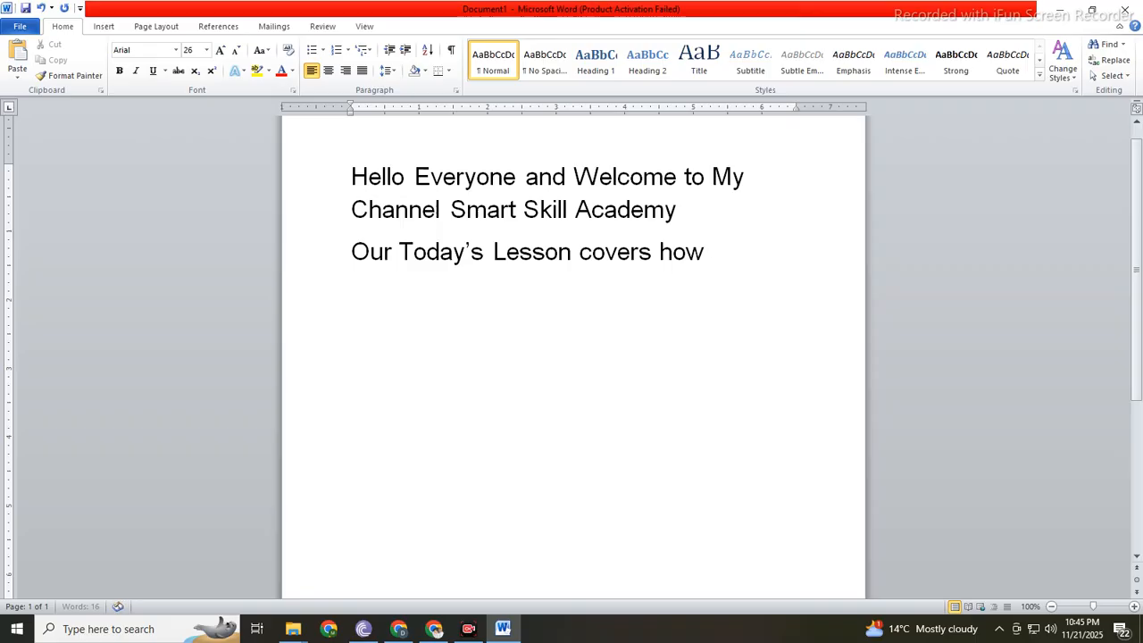
# Step: Continue the lesson sentence with ": How to make a list in MS"
pyautogui.write(': HO')
pyautogui.press('BackSpace')
pyautogui.write('ow to ma')
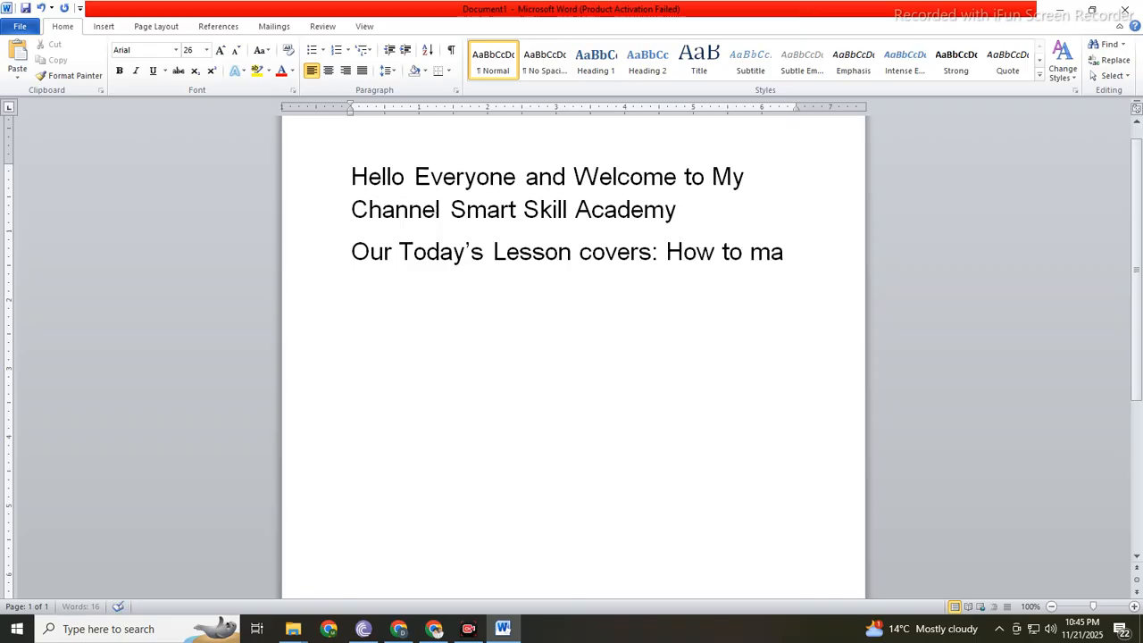
pyautogui.write('ke a list in t h')
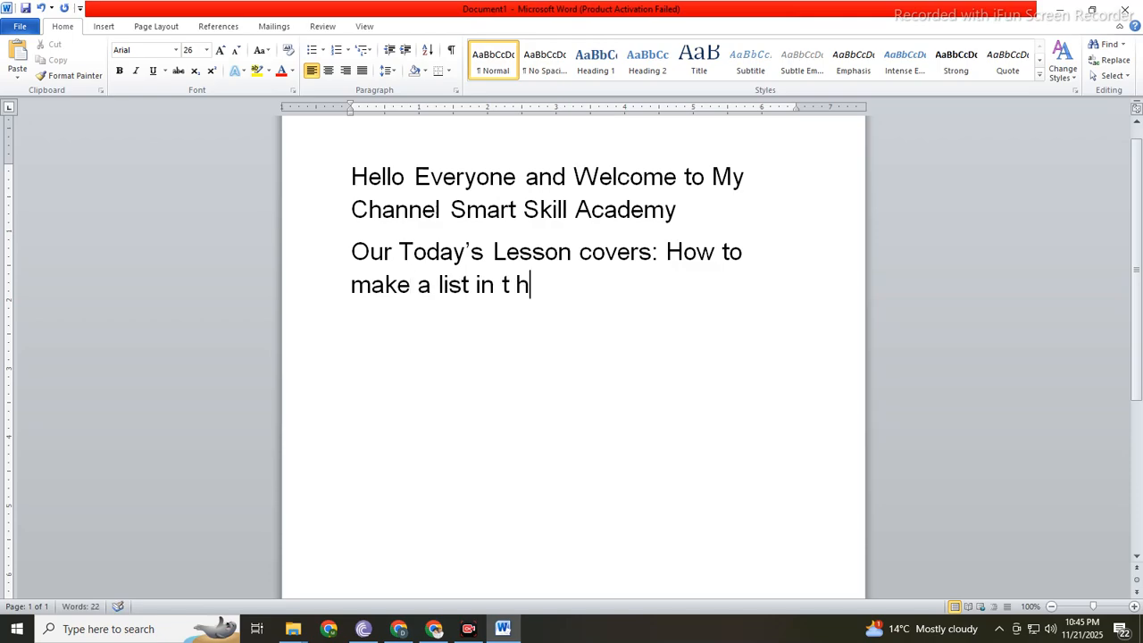
pyautogui.press('BackSpace')
pyautogui.press('BackSpace')
pyautogui.press('BackSpace')
pyautogui.write('MNS')
pyautogui.press('BackSpace')
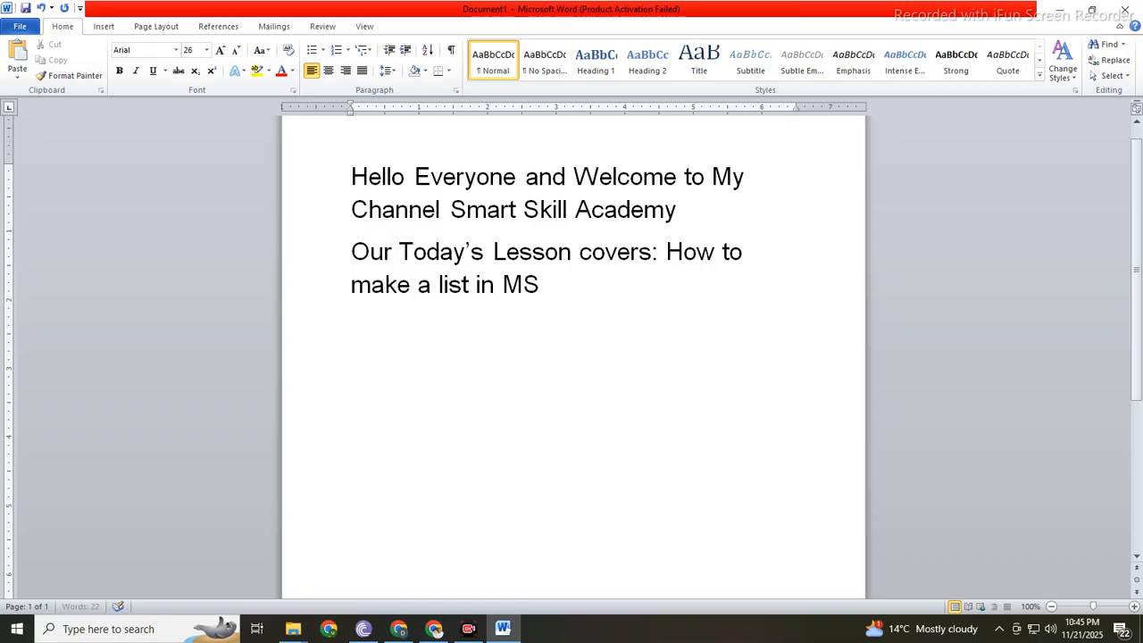
# Step: Complete the lesson sentence with "Word and then give it numbers or bullets, so lets start"
pyautogui.write('Word and then')
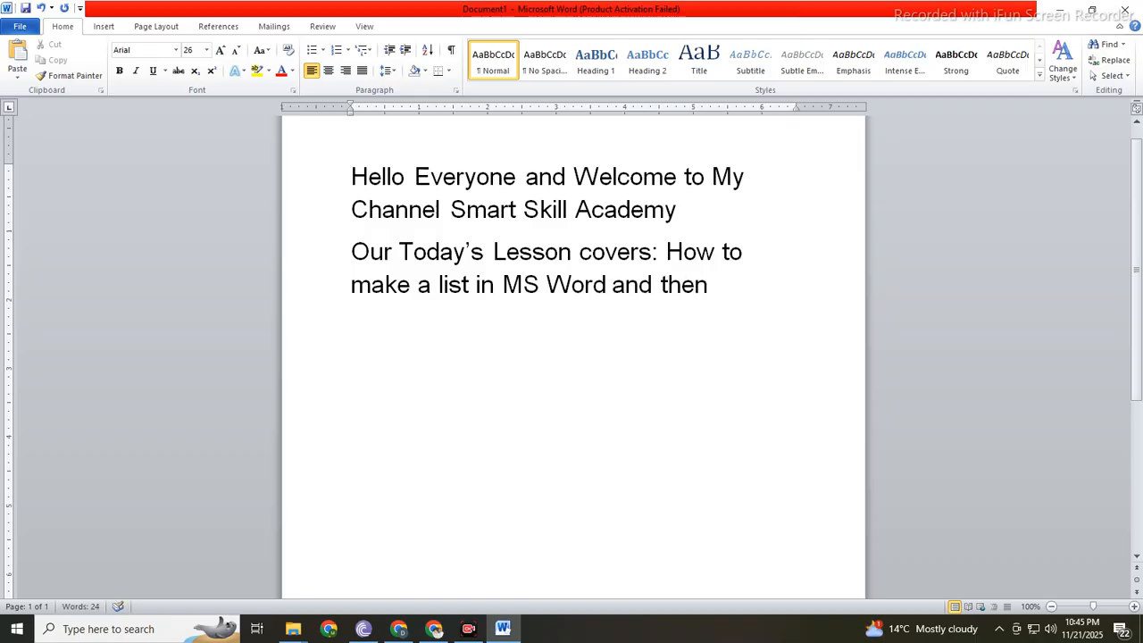
pyautogui.write(' give it nu')
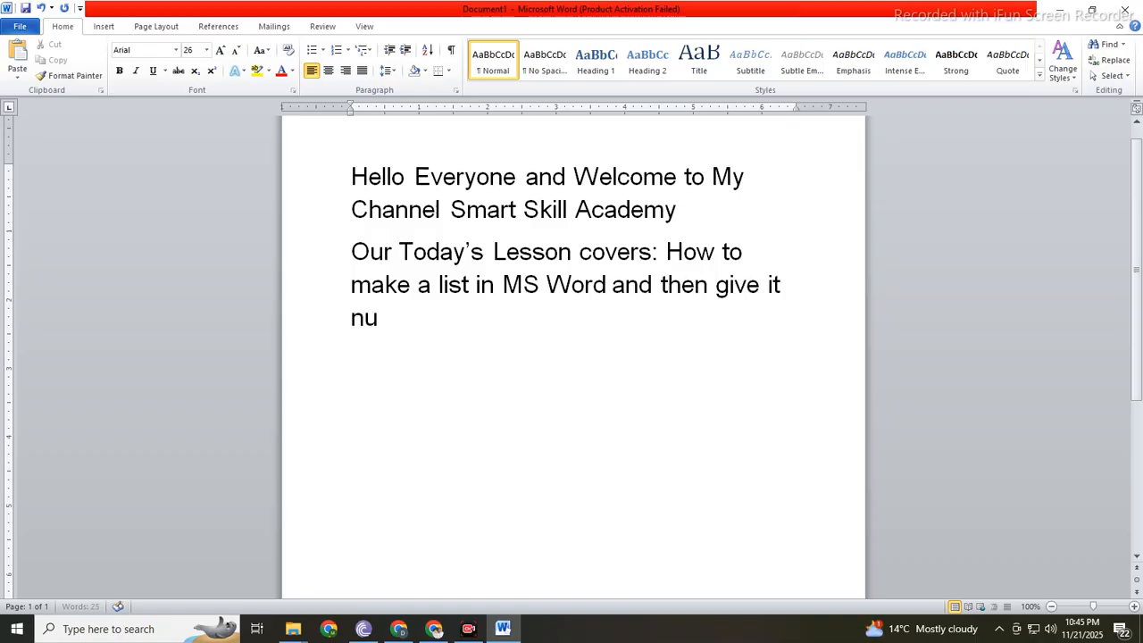
pyautogui.write('mnber')
pyautogui.press('BackSpace')
pyautogui.press('BackSpace')
pyautogui.press('BackSpace')
pyautogui.press('BackSpace')
pyautogui.write('er')
pyautogui.press('BackSpace')
pyautogui.press('BackSpace')
pyautogui.write('bers or b')
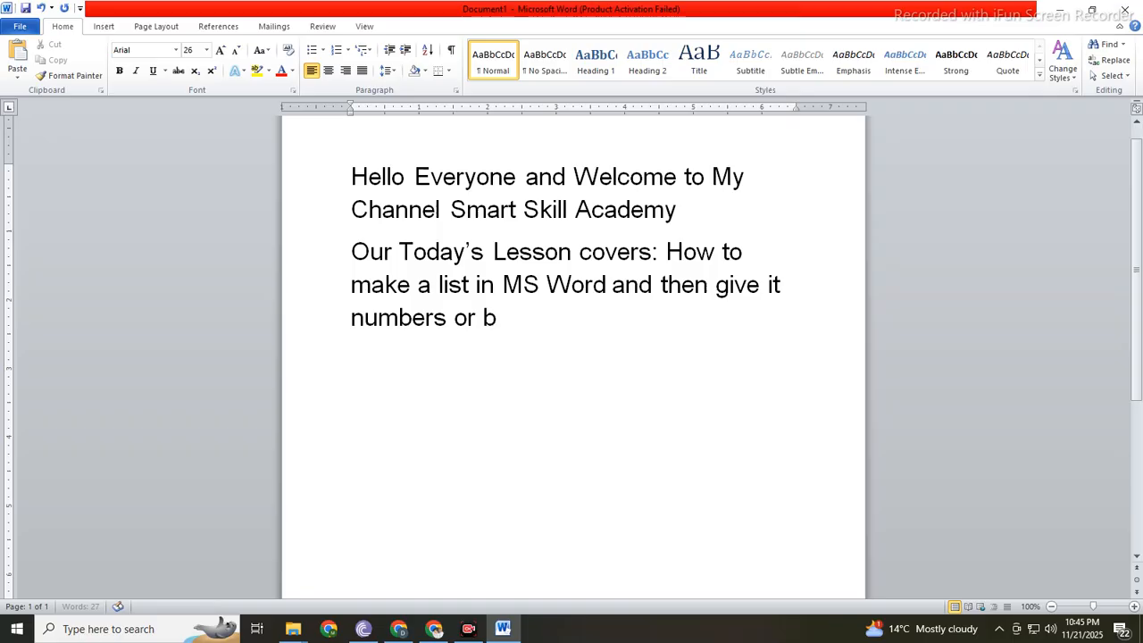
pyautogui.write('ullets, so lets start')
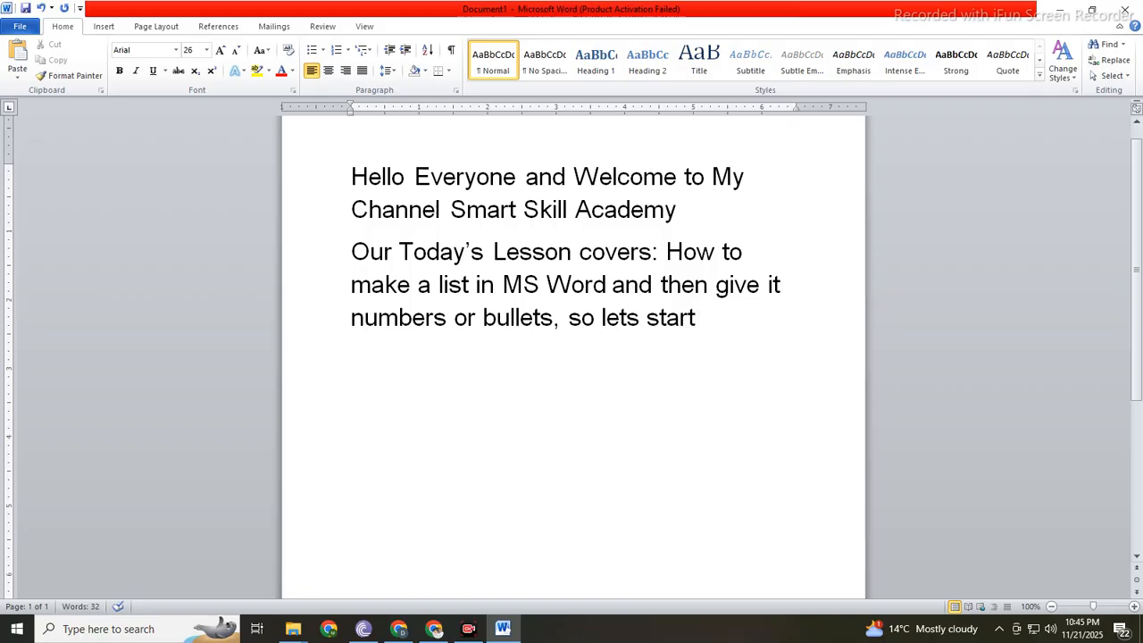
# Step: Replace all the text in the document with the heading "List of Students"
pyautogui.hotkey('ctrl', 'a')
pyautogui.press('Delete')
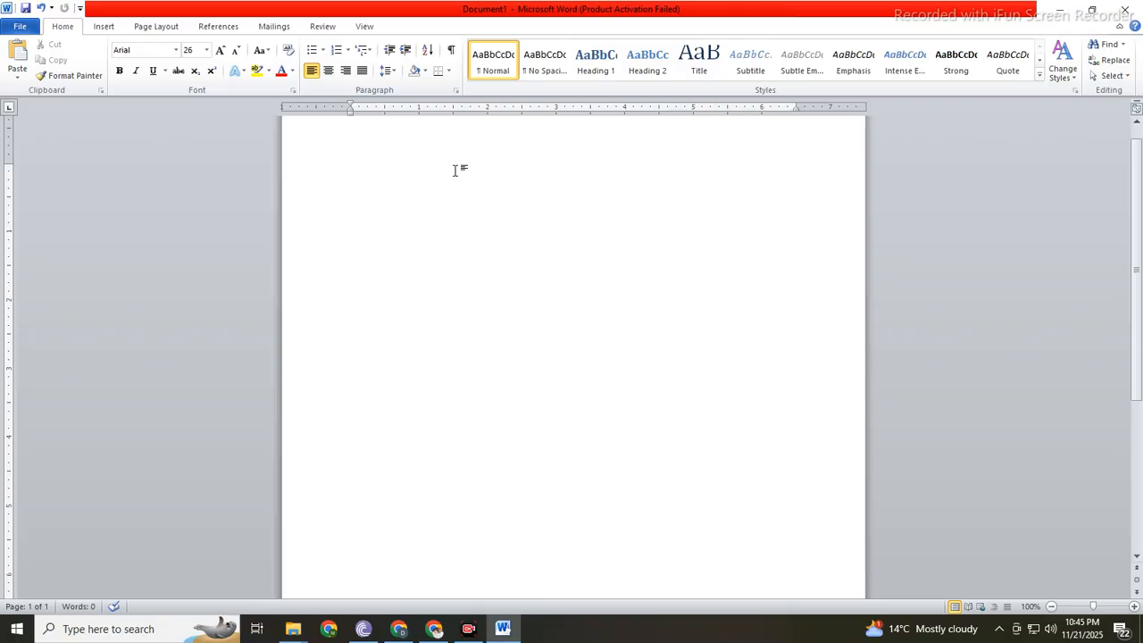
pyautogui.write('List of')
pyautogui.press('BackSpace')
pyautogui.press('BackSpace')
pyautogui.press('BackSpace')
pyautogui.press('BackSpace')
pyautogui.write('st of Sru')
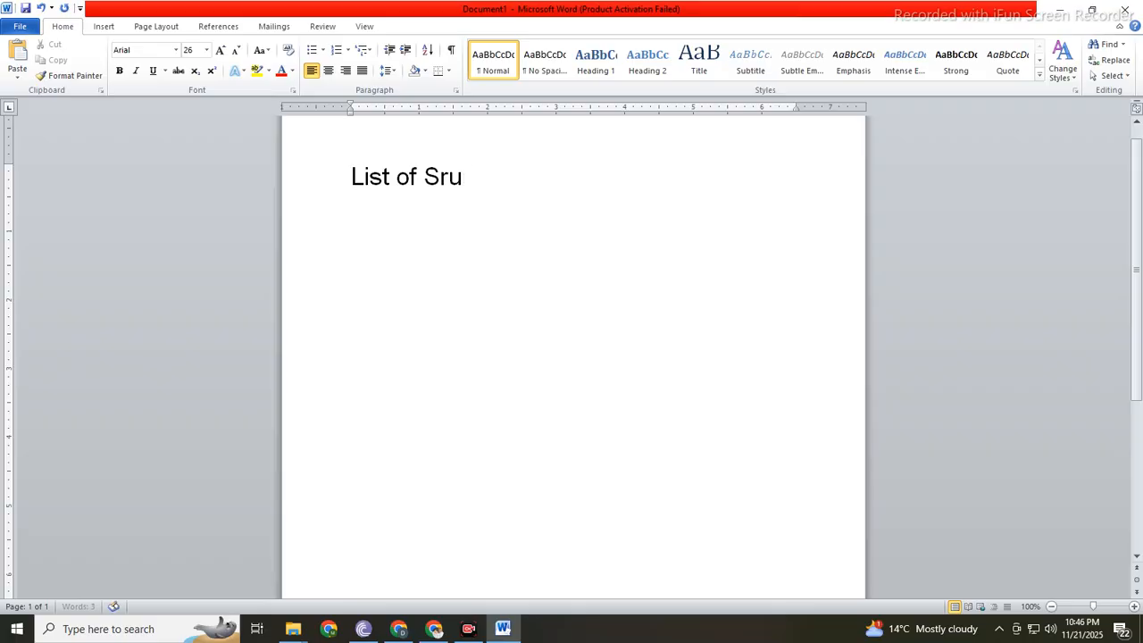
pyautogui.press('BackSpace')
pyautogui.press('BackSpace')
pyautogui.write('tudents')
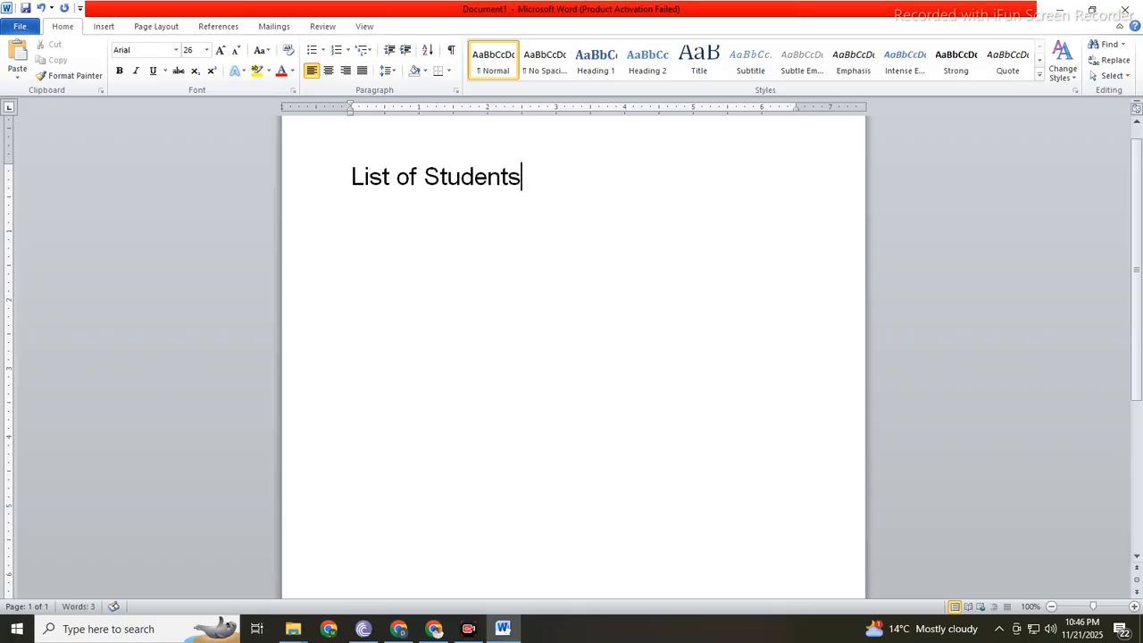
# Step: On a new line below the heading, reduce the font size to 17 and enter the first student's name with the title Mr
pyautogui.press('Return')
pyautogui.hotkey('ctrl', '[')
pyautogui.write('M')
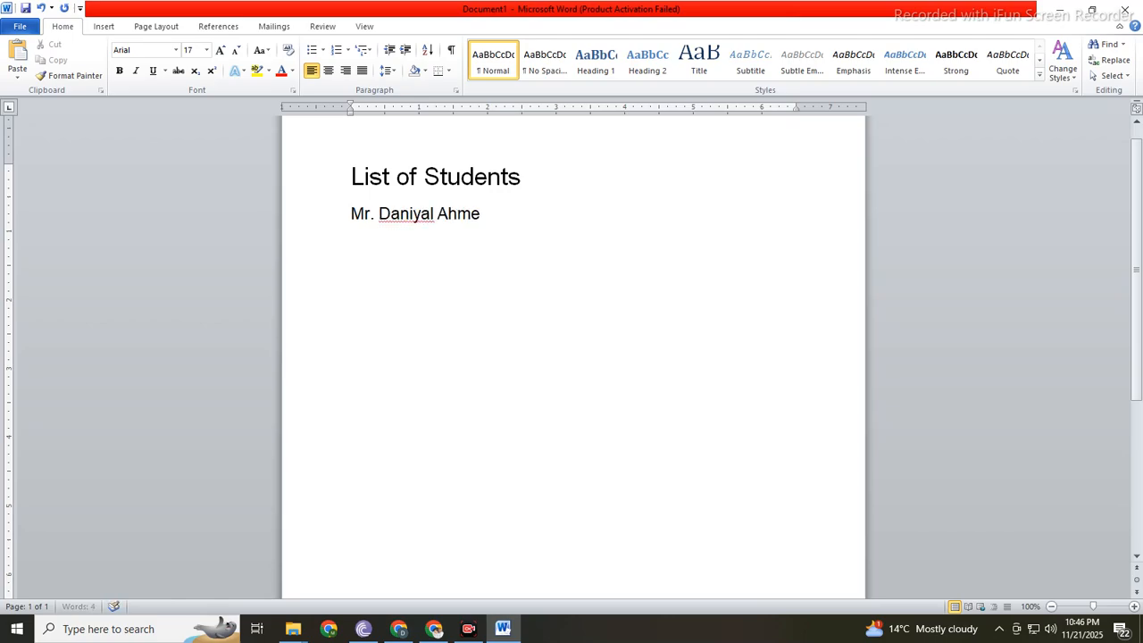
# Step: Add the second and third students' names on separate lines, each with the title Mr
pyautogui.press('Return')
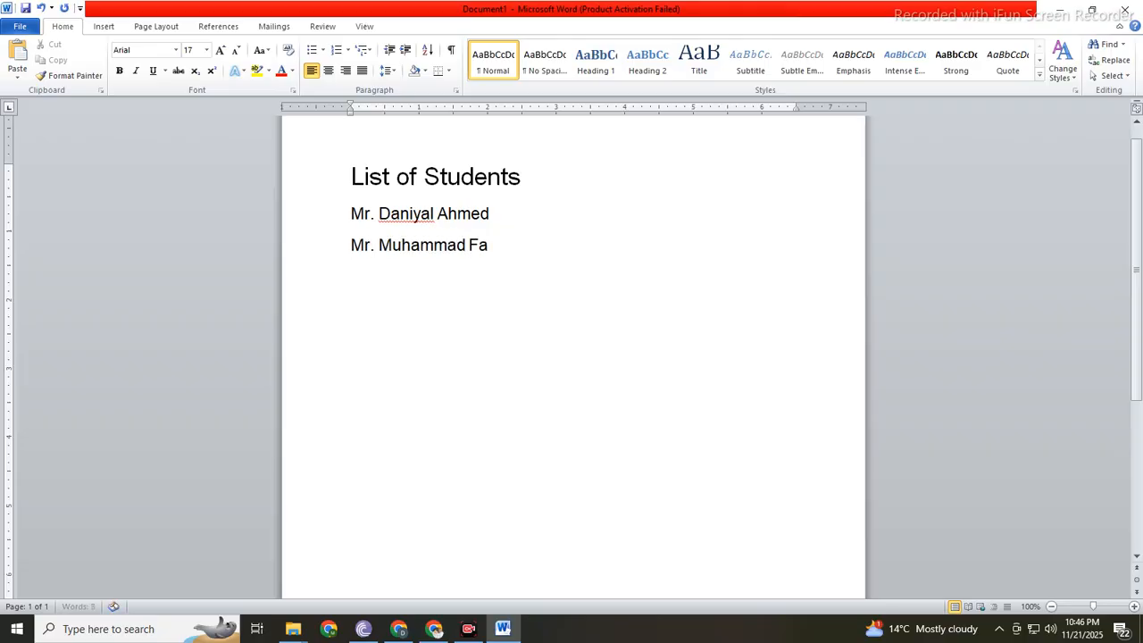
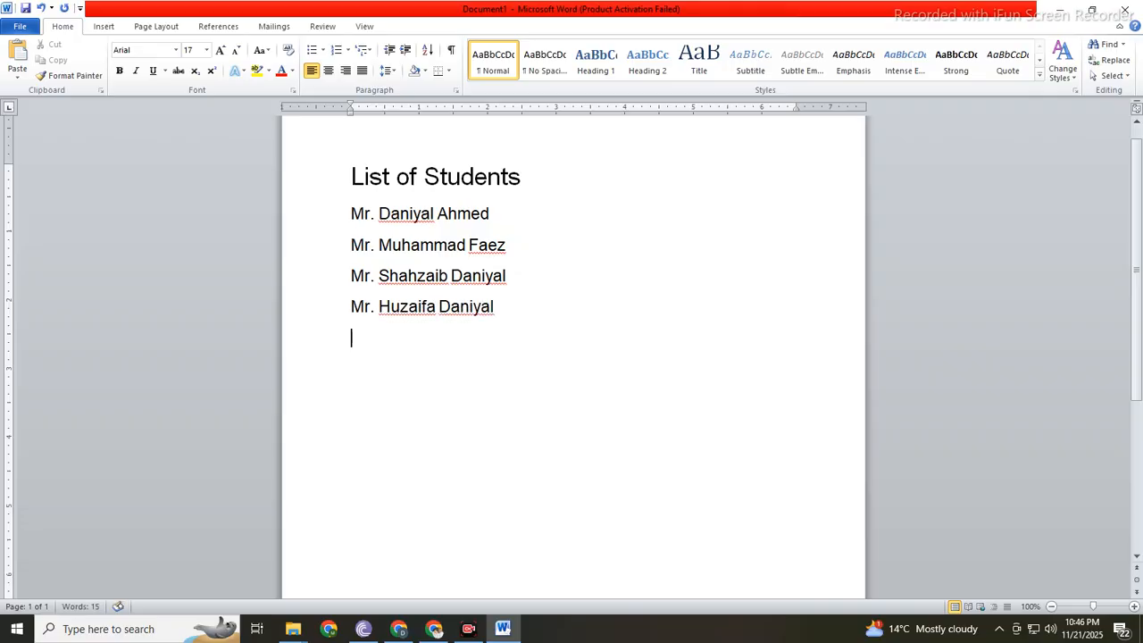
pyautogui.write('Ms. Meerab')
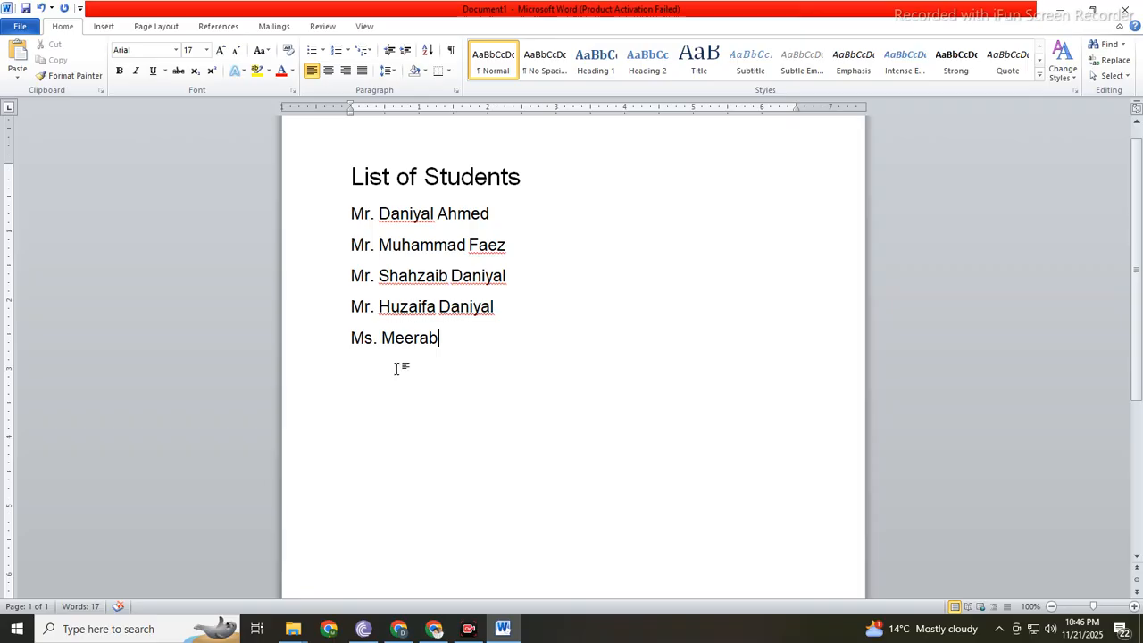
# Step: Centre the "List of Students" heading and change it to all capitals
pyautogui.click(330, 187)
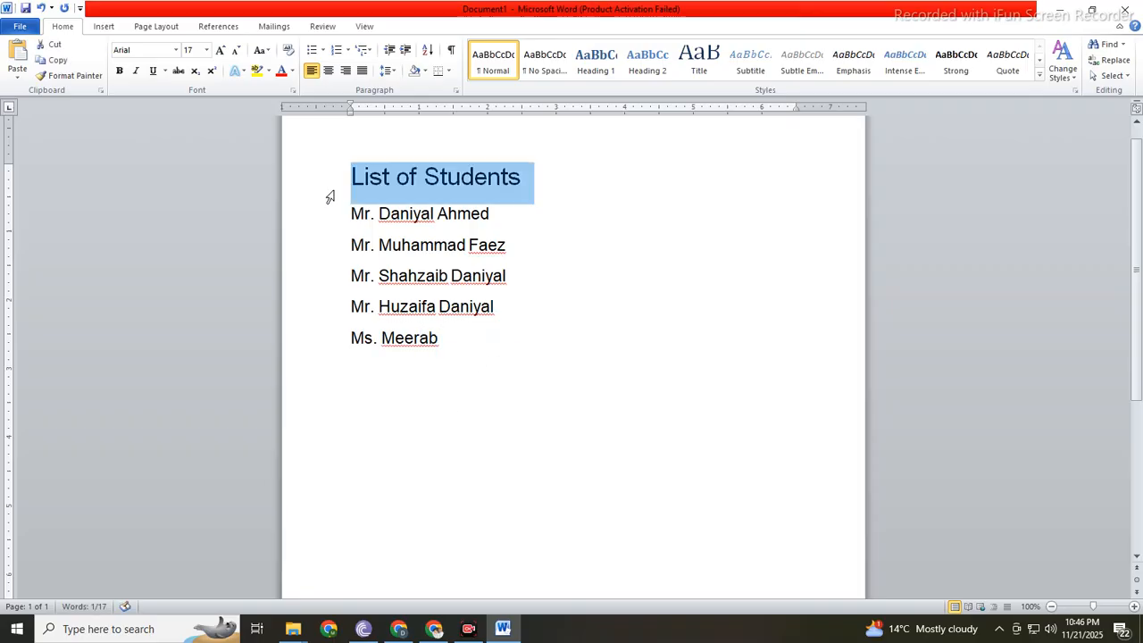
pyautogui.click(529, 183)
pyautogui.click(322, 186)
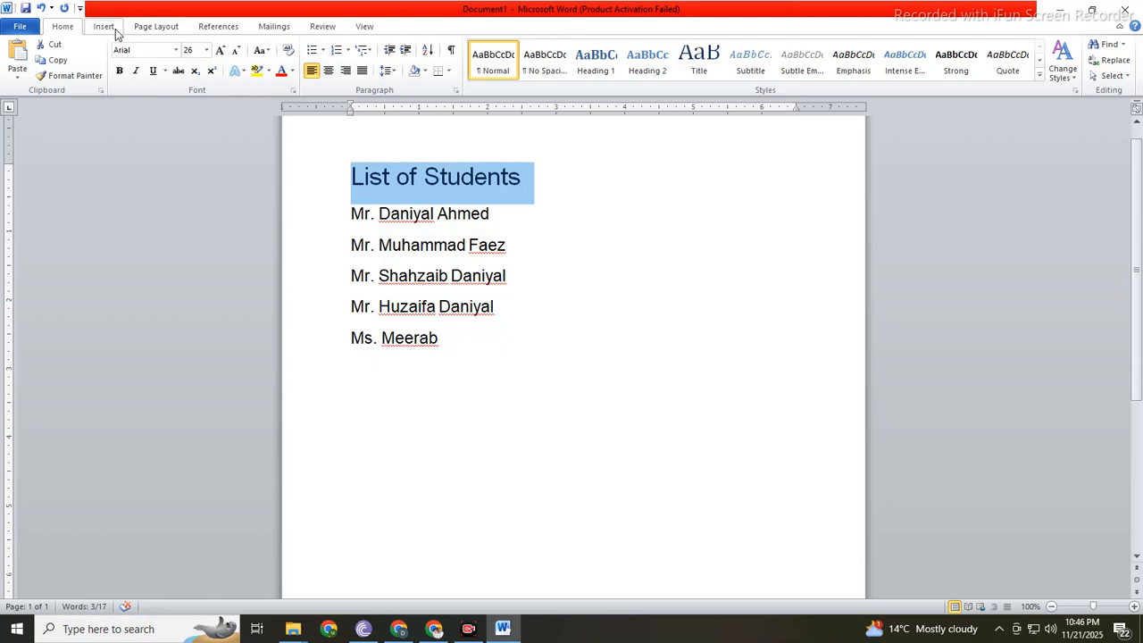
pyautogui.click(328, 72)
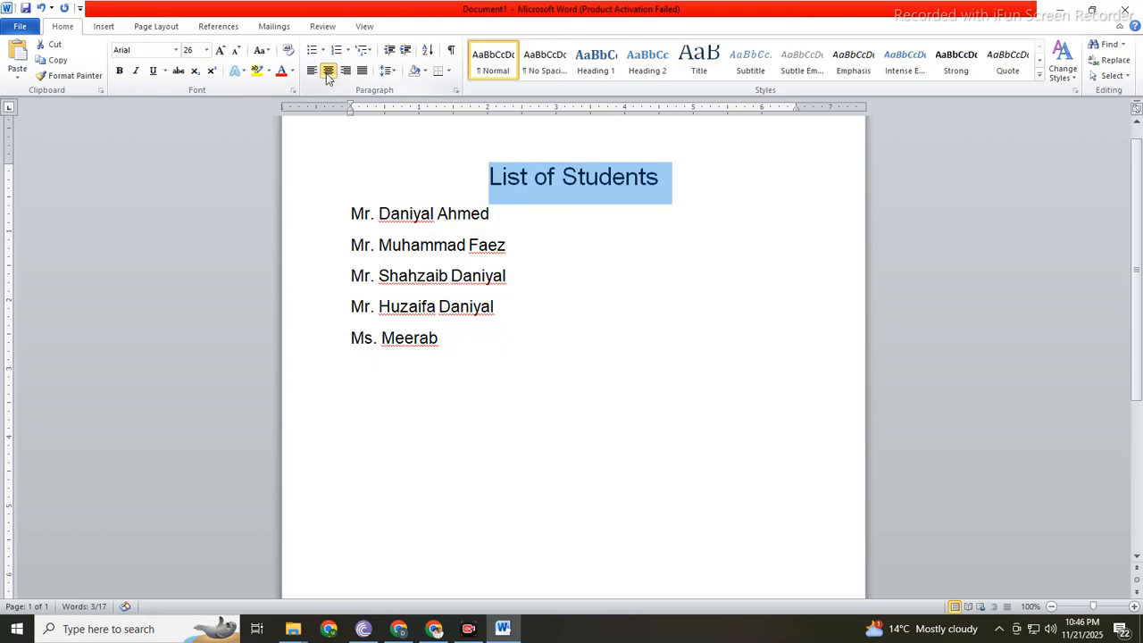
pyautogui.hotkey('shift', 'F3')
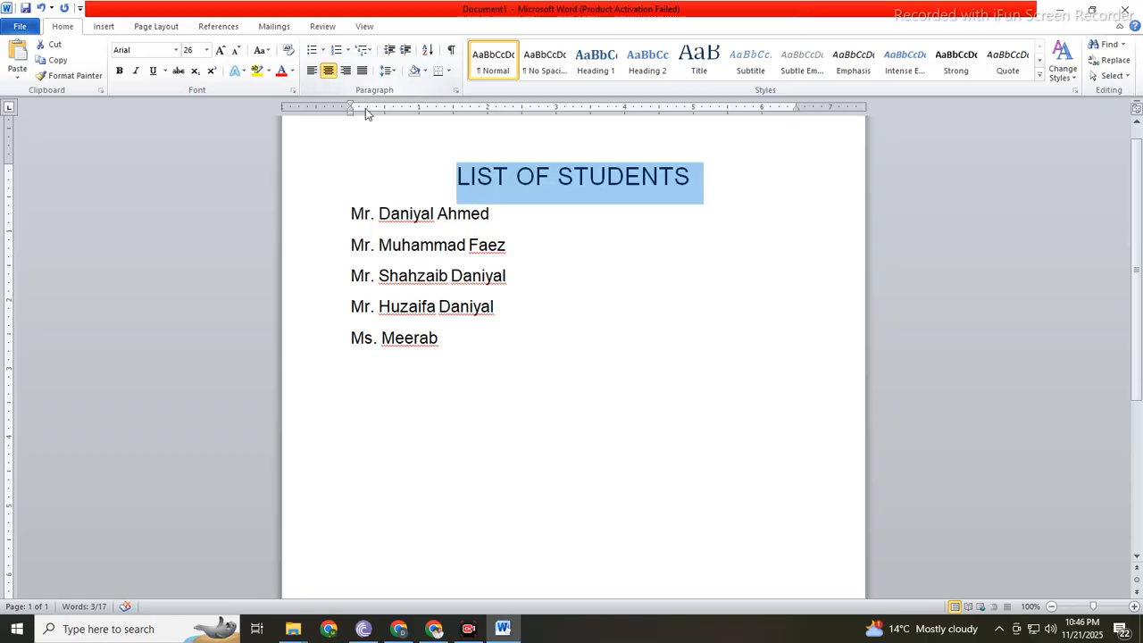
# Step: Make the heading bold and underlined, and insert an empty line below it
pyautogui.hotkey('ctrl', 'b')
pyautogui.hotkey('ctrl', 'u')
pyautogui.press('End')
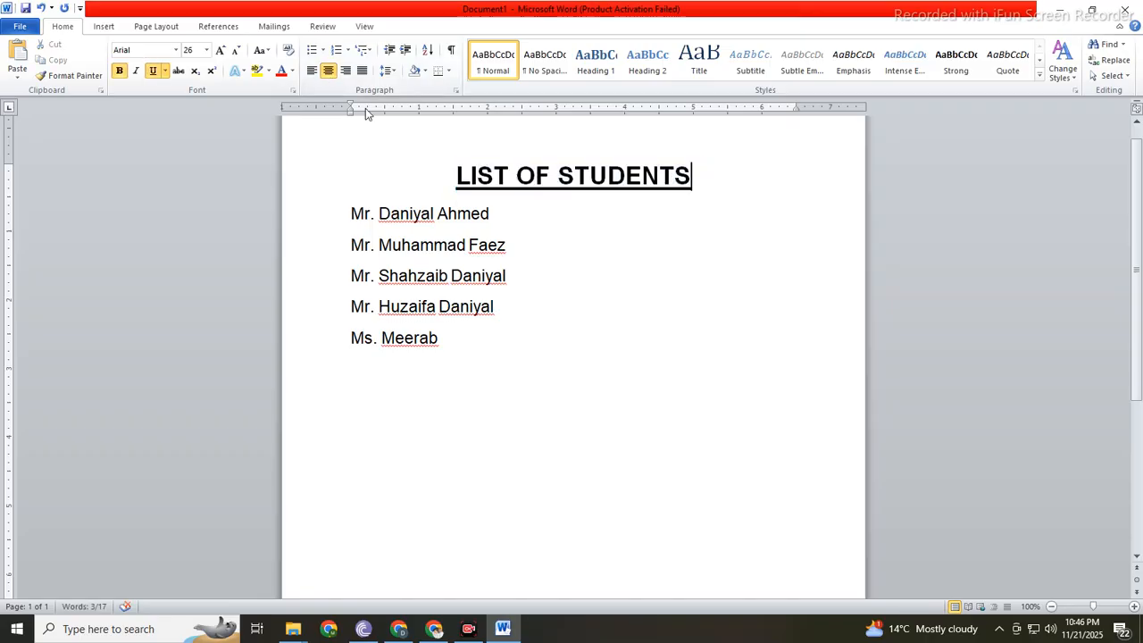
pyautogui.press('Return')
# Step: Give the five student names single line spacing and set their paragraph spacing after to 0 pt
pyautogui.click(281, 256)
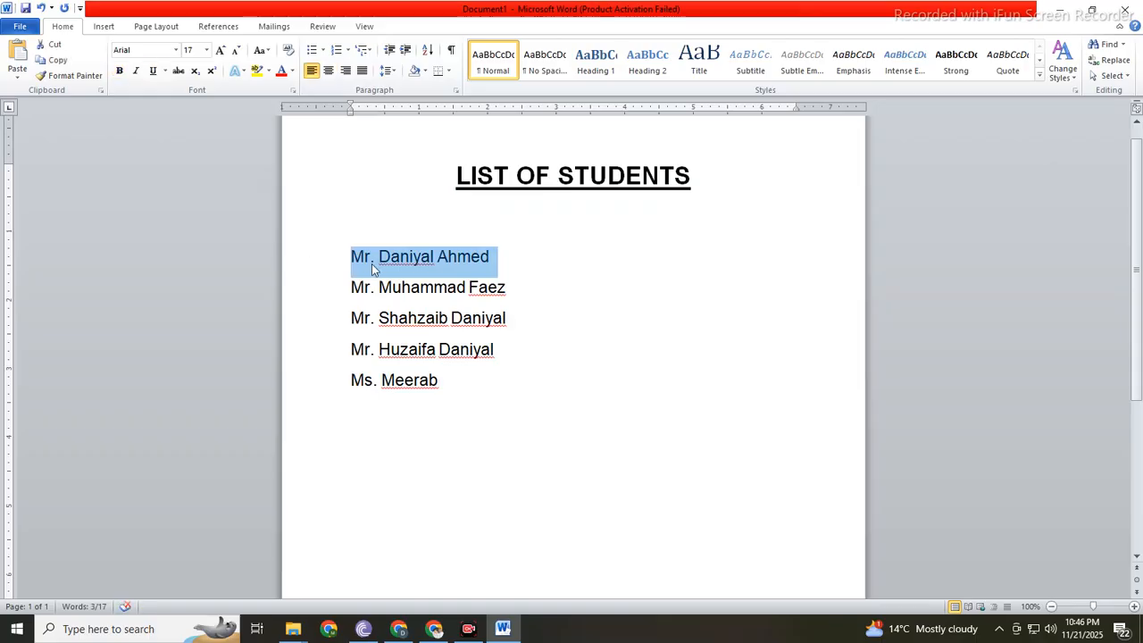
pyautogui.moveTo(372, 264); pyautogui.dragTo(359, 382)
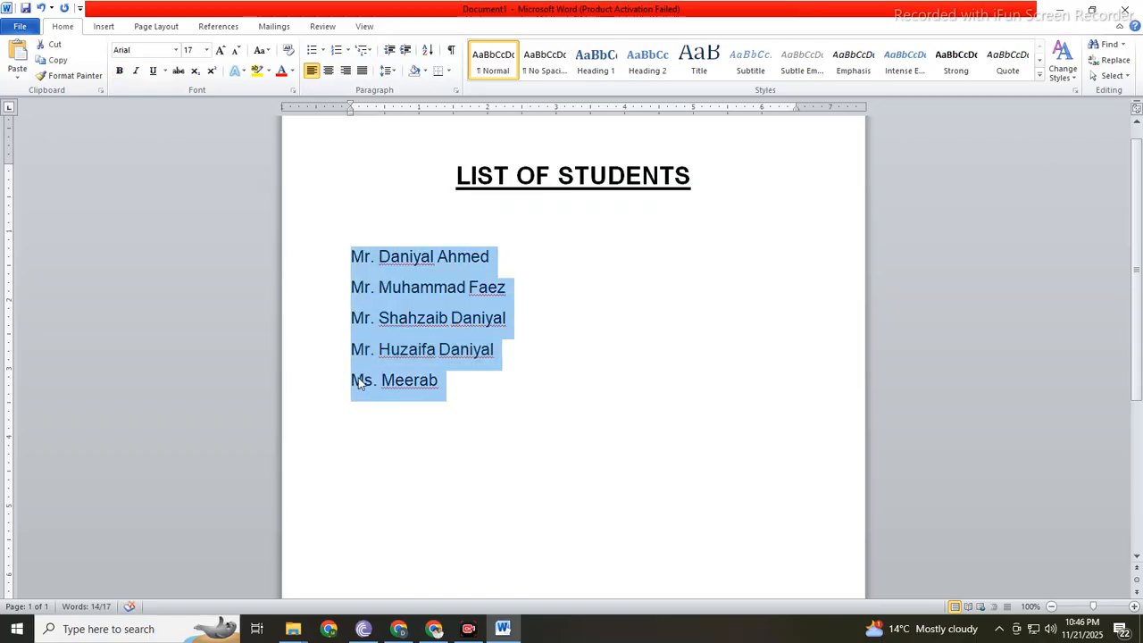
pyautogui.hotkey('ctrl', '1')
pyautogui.click(175, 29)
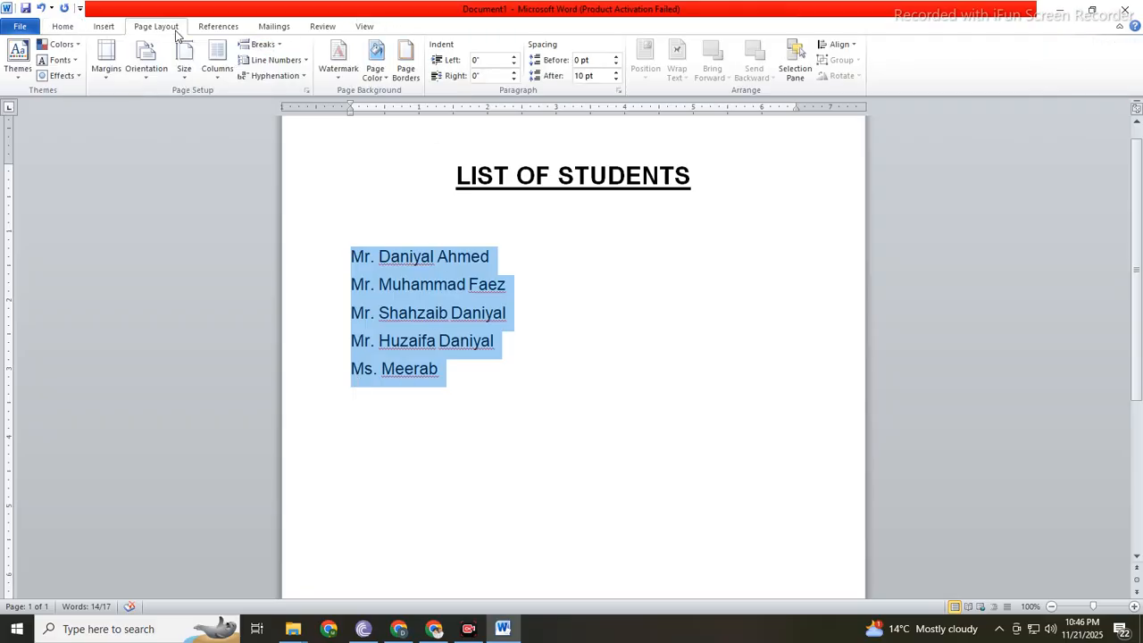
pyautogui.write('0')
pyautogui.press('Return')
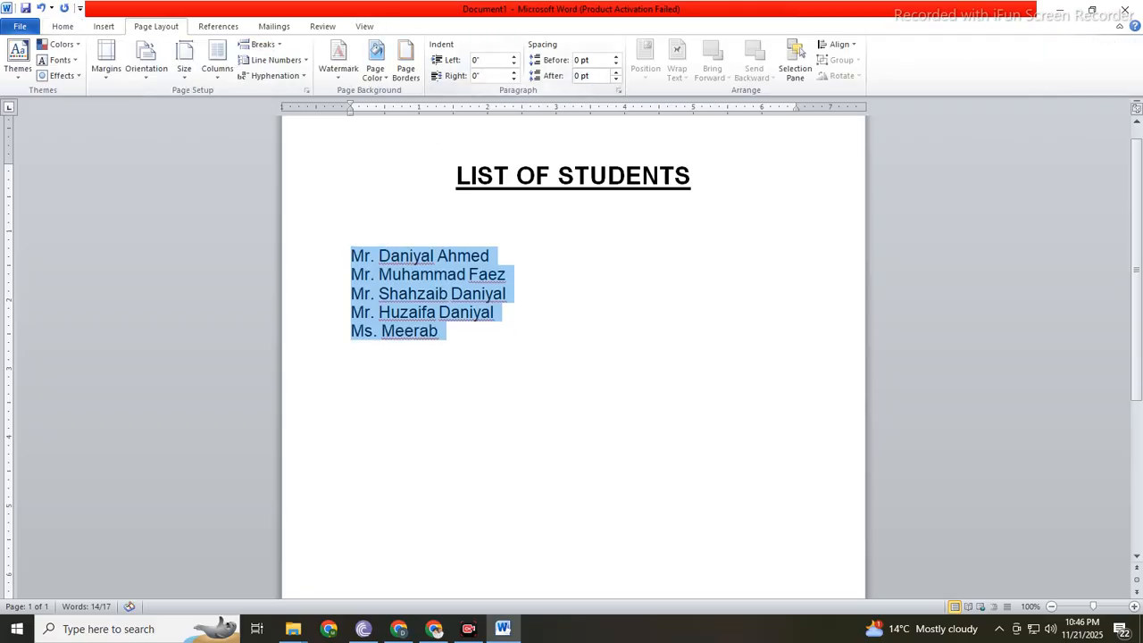
# Step: Apply the "1. 2. 3." numbering format to the five student names
pyautogui.click(439, 366)
pyautogui.moveTo(319, 259); pyautogui.dragTo(341, 336)
pyautogui.rightClick(468, 277)
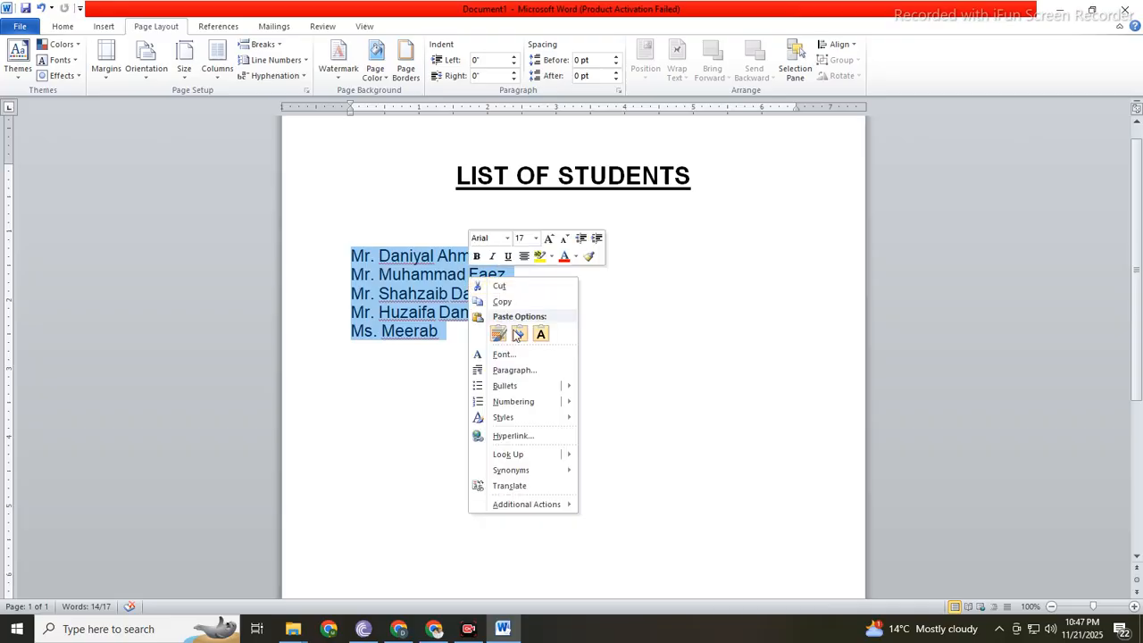
pyautogui.moveTo(520, 402)
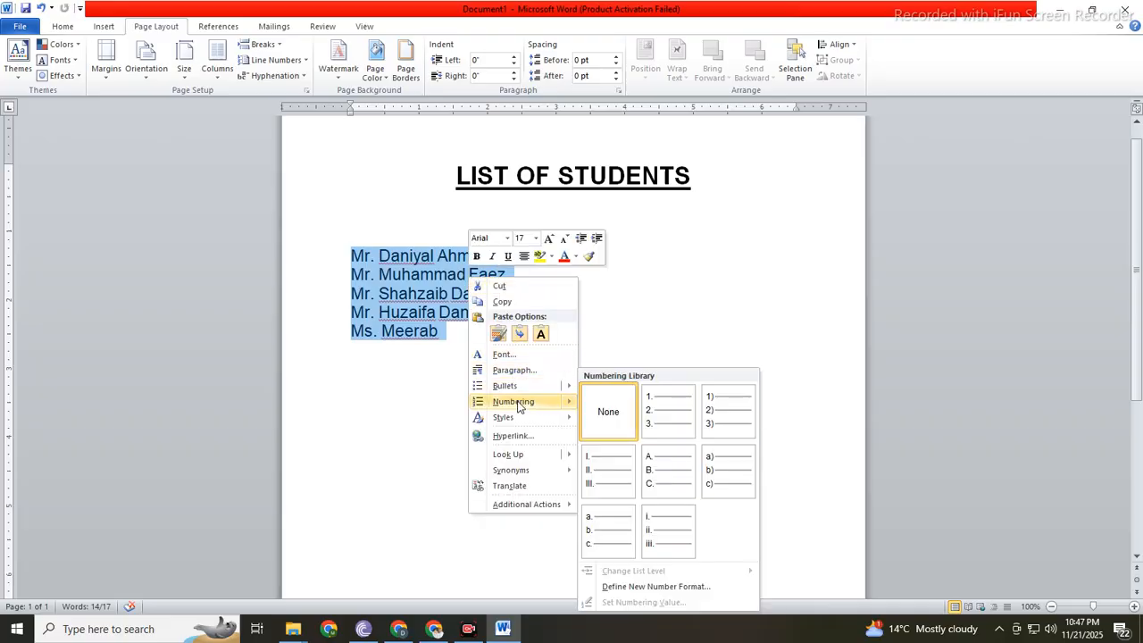
pyautogui.click(659, 403)
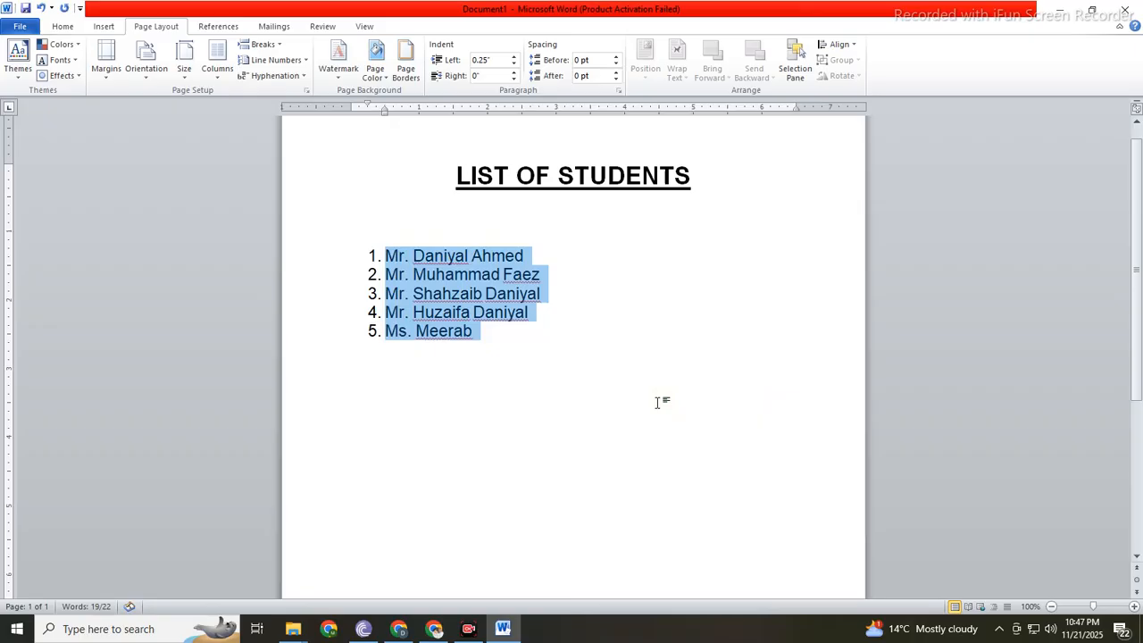
# Step: Change the numbering of the five student names to the "1) 2) 3)" format and to "I. II. III."
pyautogui.rightClick(461, 274)
pyautogui.moveTo(491, 474)
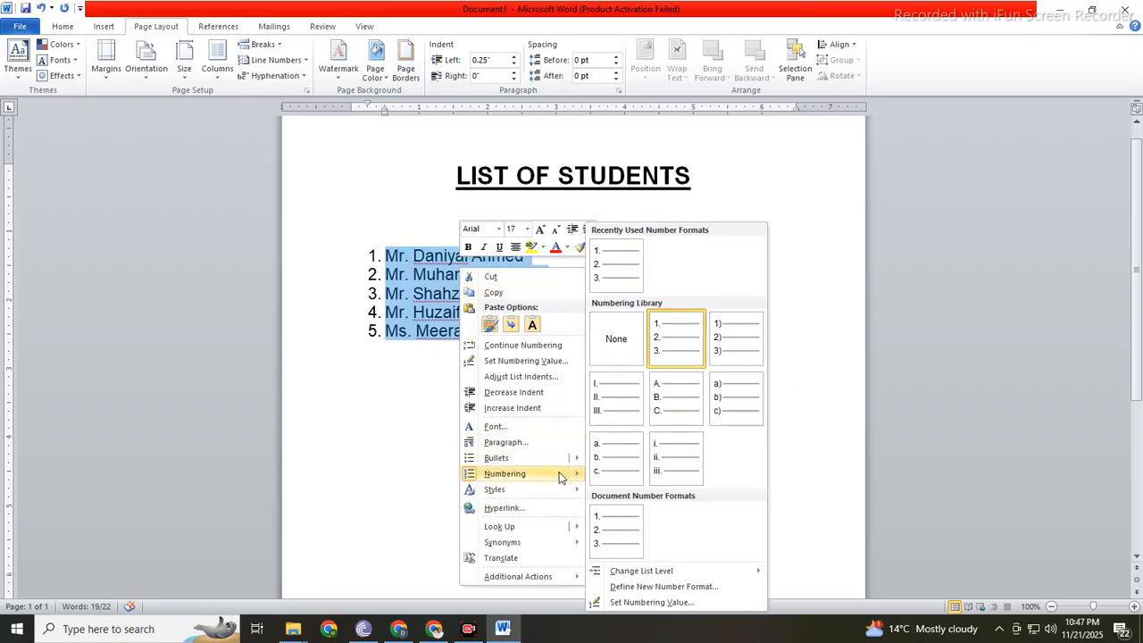
pyautogui.click(722, 337)
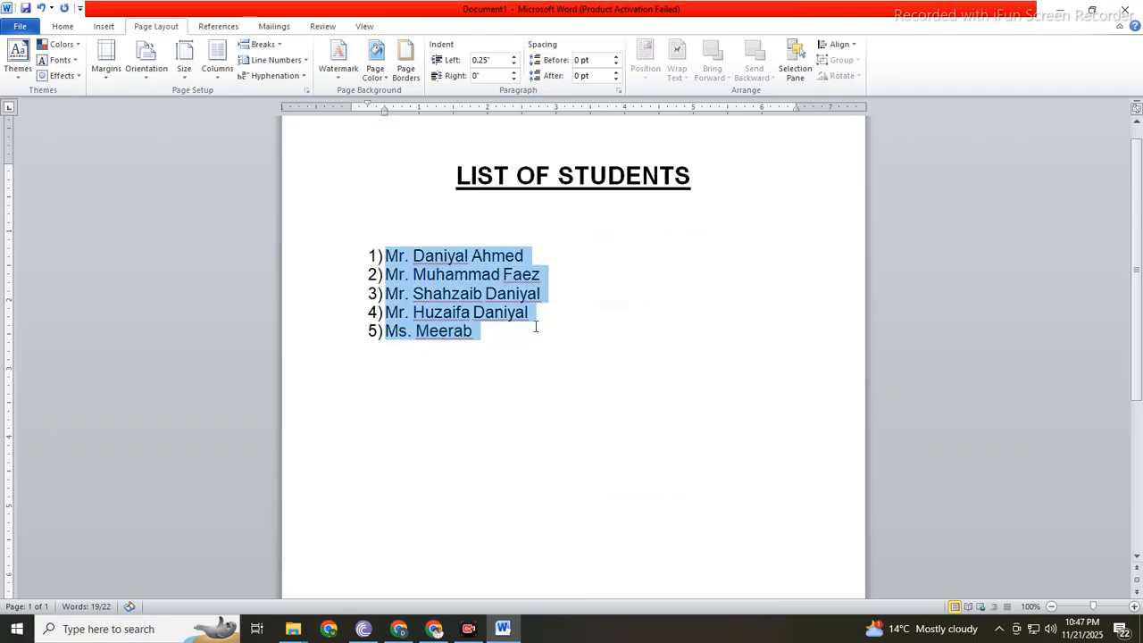
pyautogui.rightClick(440, 306)
pyautogui.moveTo(540, 501)
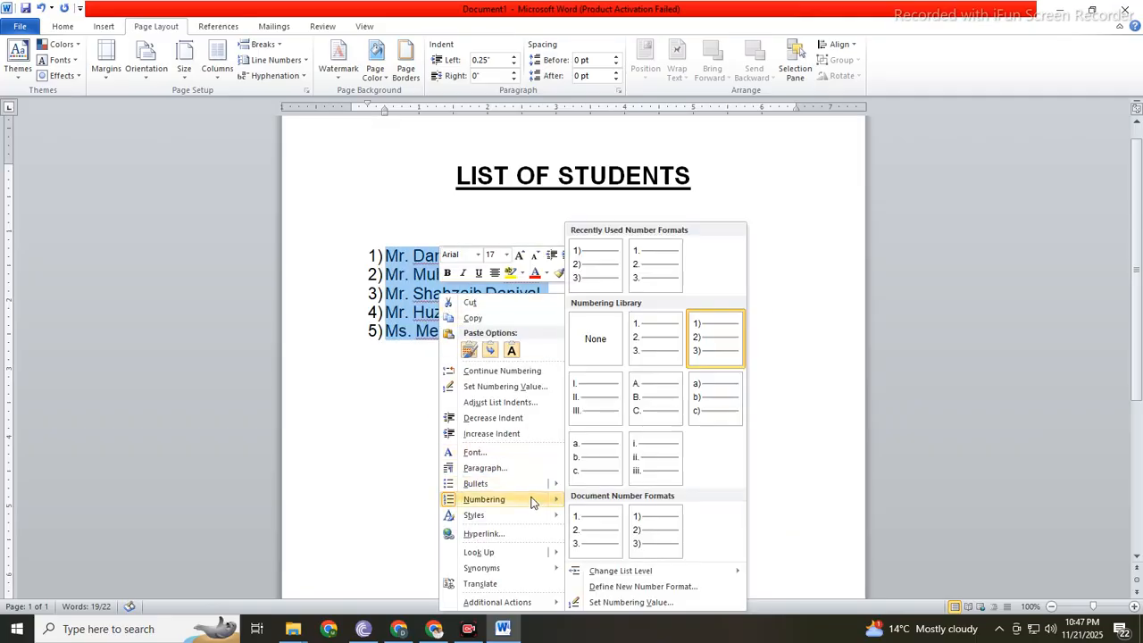
pyautogui.click(600, 410)
# Step: Change the numbering of the five student names to lowercase Roman numerals, "i. ii. iii."
pyautogui.rightClick(409, 278)
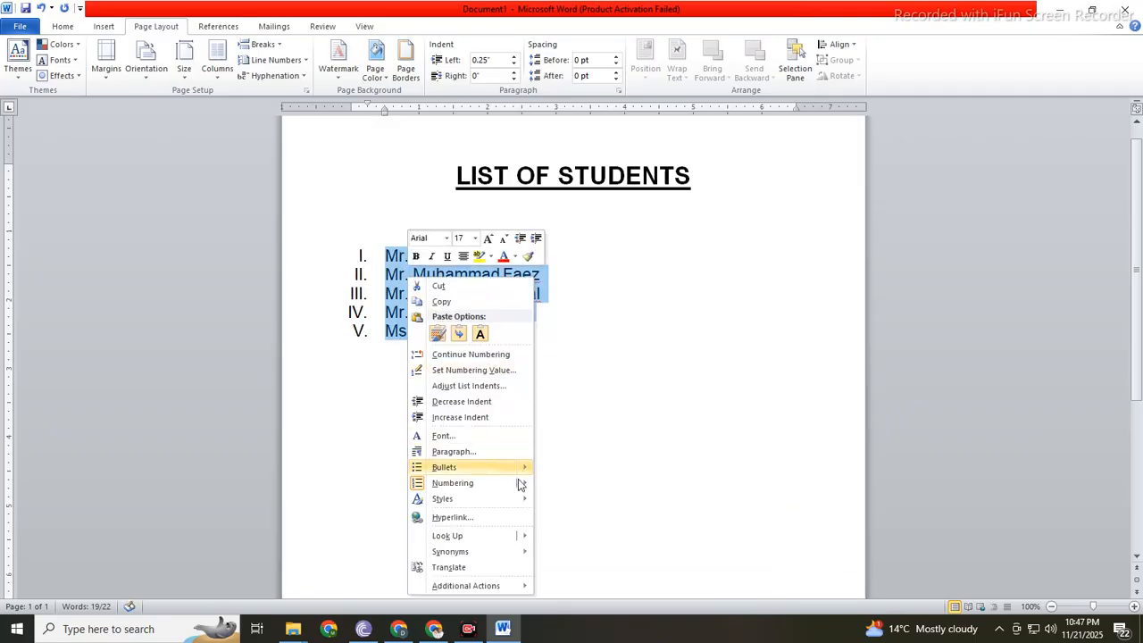
pyautogui.moveTo(515, 486)
pyautogui.click(605, 465)
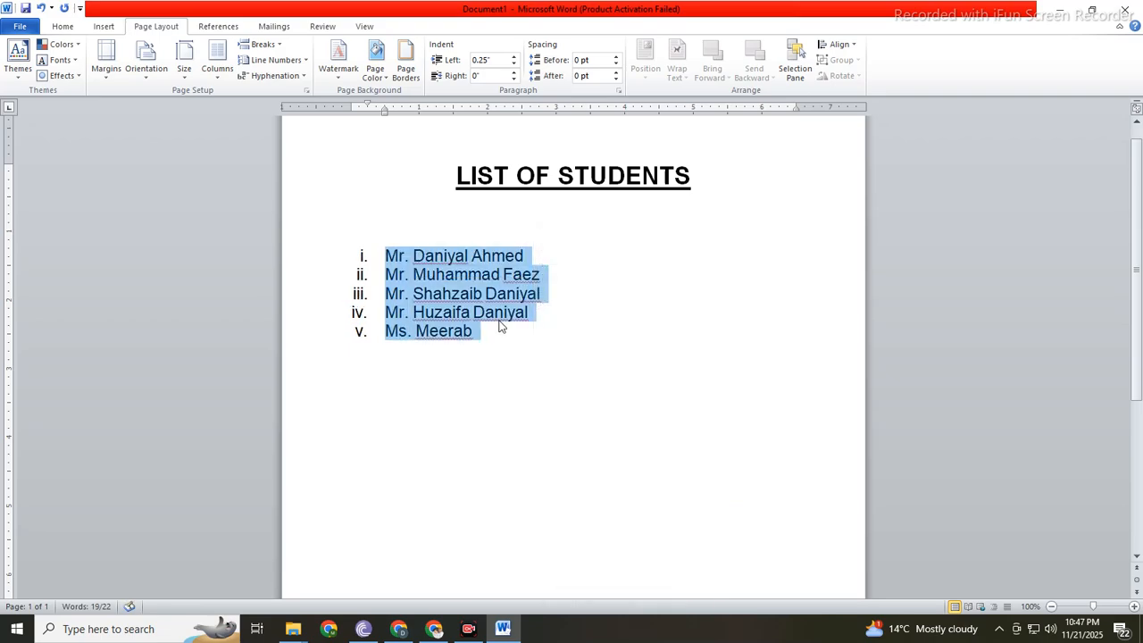
pyautogui.click(500, 326)
# Step: Remove the empty line between the heading and the names, and start an unnumbered line below the last name
pyautogui.click(400, 224)
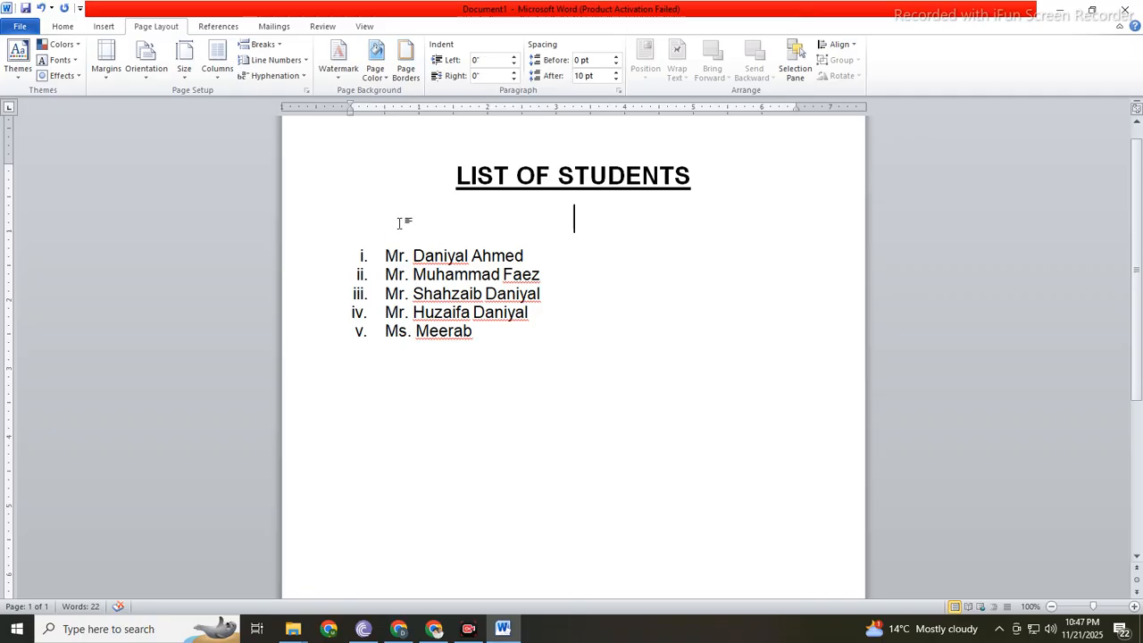
pyautogui.press('Delete')
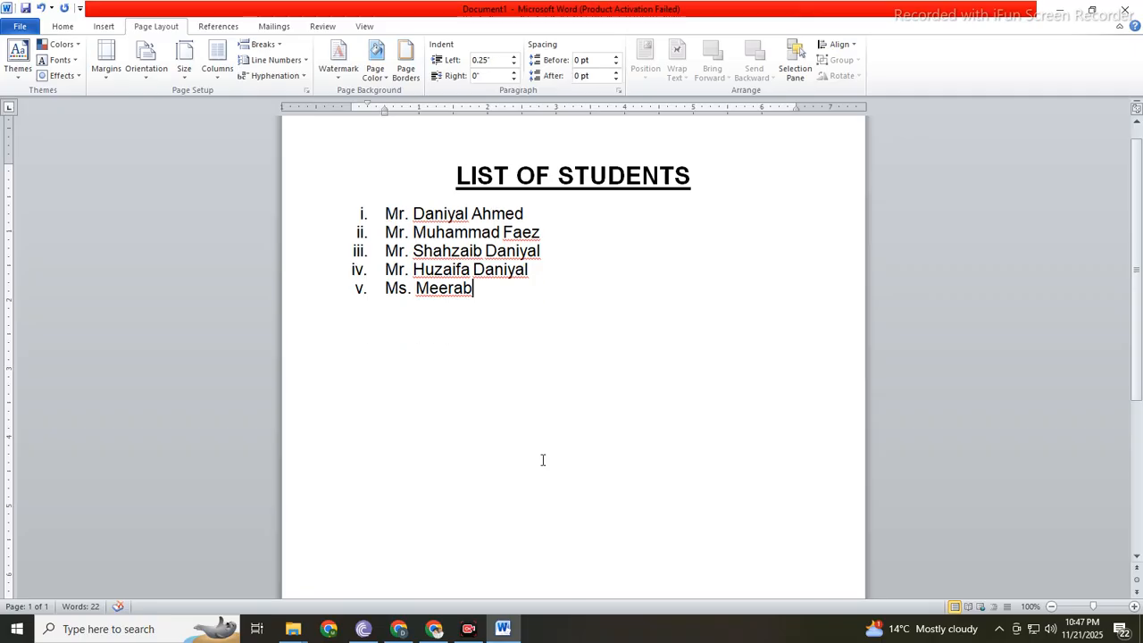
pyautogui.press('Return')
pyautogui.press('BackSpace')
pyautogui.write('S')
pyautogui.press('BackSpace')
pyautogui.press('BackSpace')
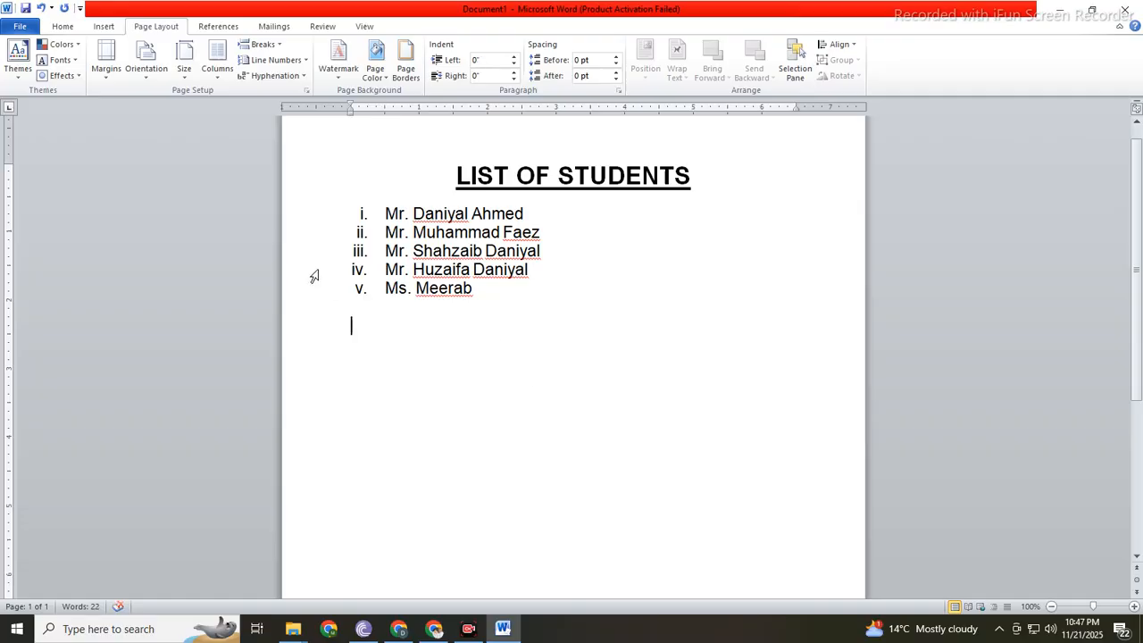
# Step: Clear all formatting, including the numbering, from the five student names
pyautogui.click(300, 212)
pyautogui.moveTo(300, 213); pyautogui.dragTo(334, 300)
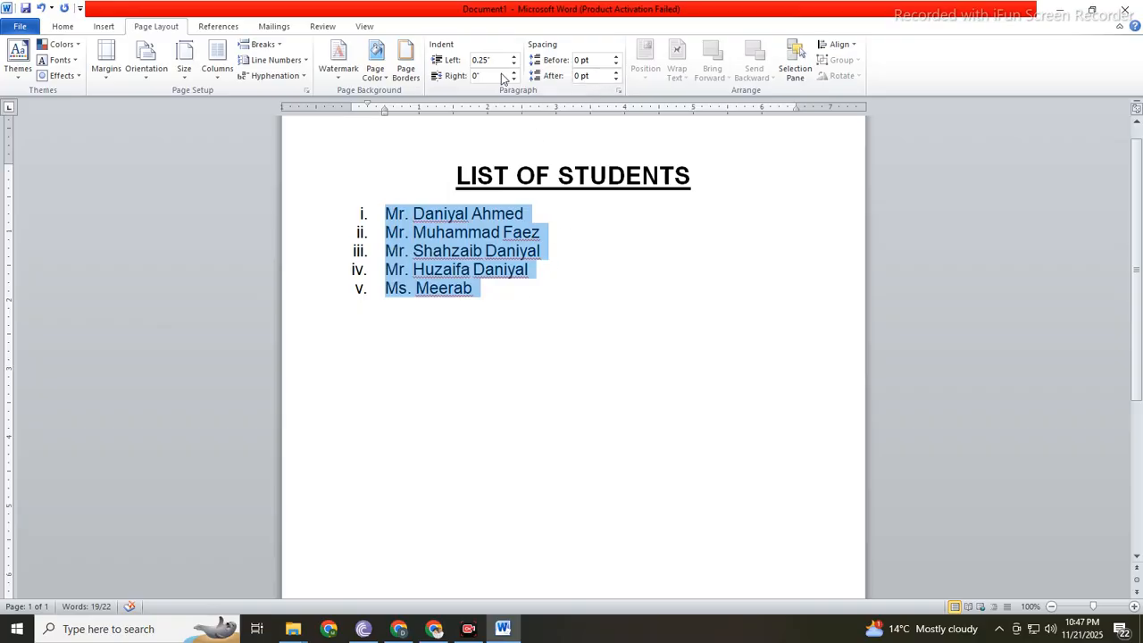
pyautogui.click(64, 28)
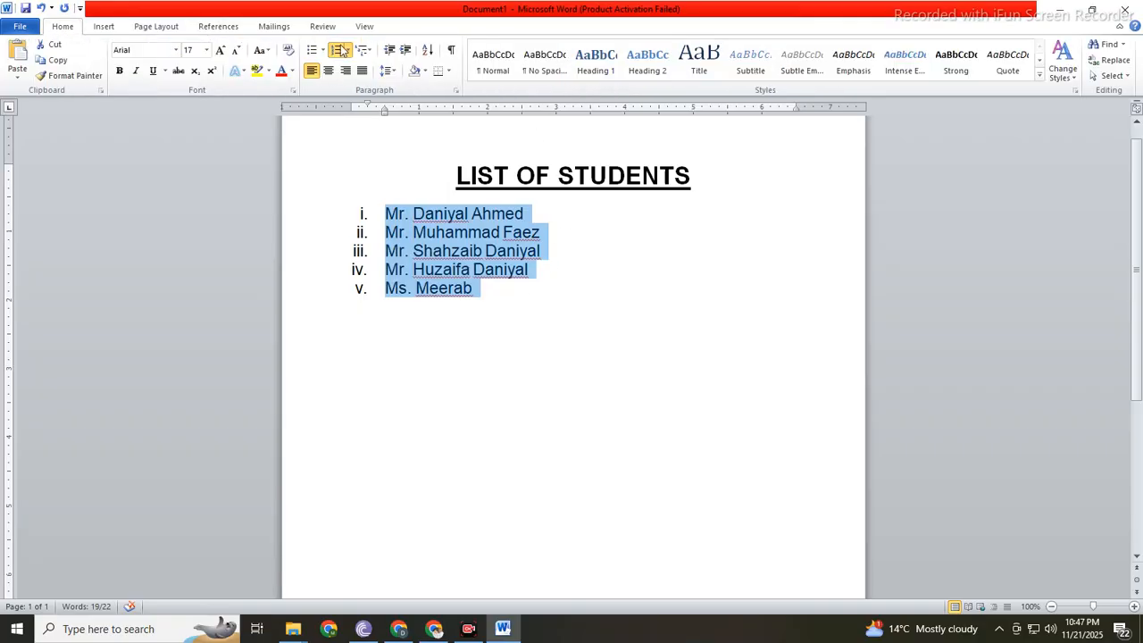
pyautogui.click(1038, 76)
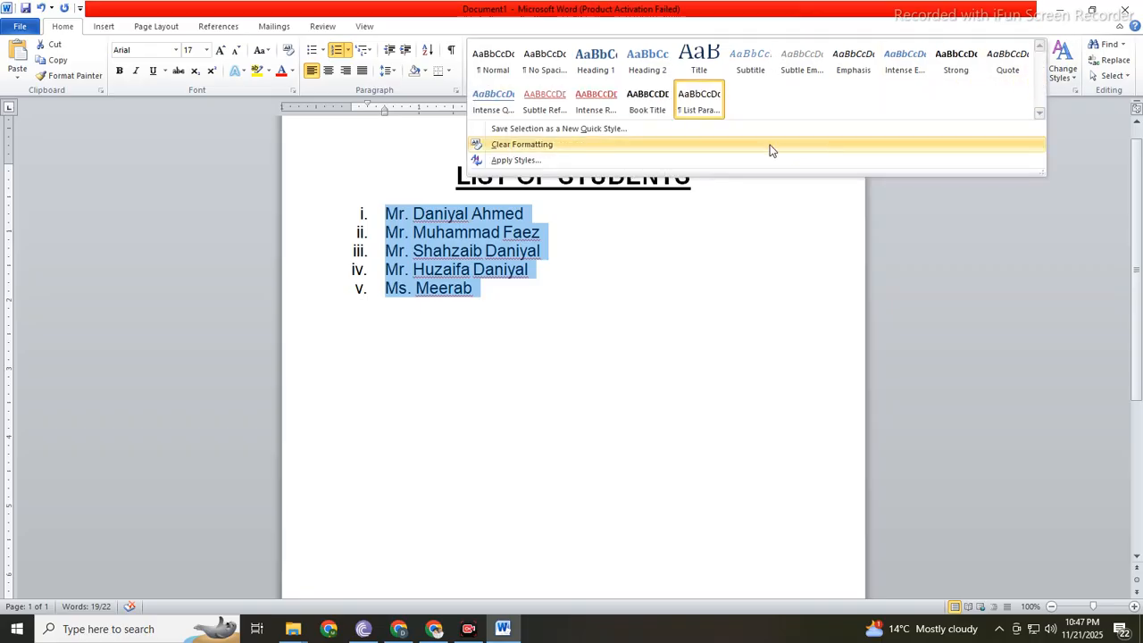
pyautogui.click(554, 149)
pyautogui.click(467, 352)
# Step: Set the font size of the five student names to 25
pyautogui.moveTo(305, 215); pyautogui.dragTo(340, 313)
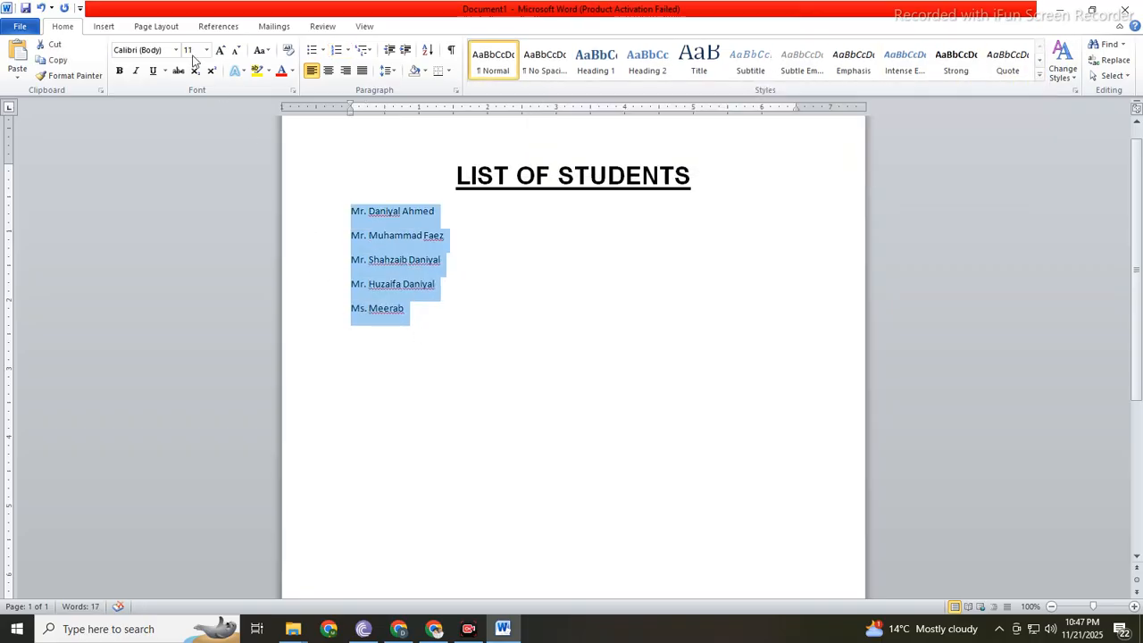
pyautogui.click(189, 50)
pyautogui.write('2')
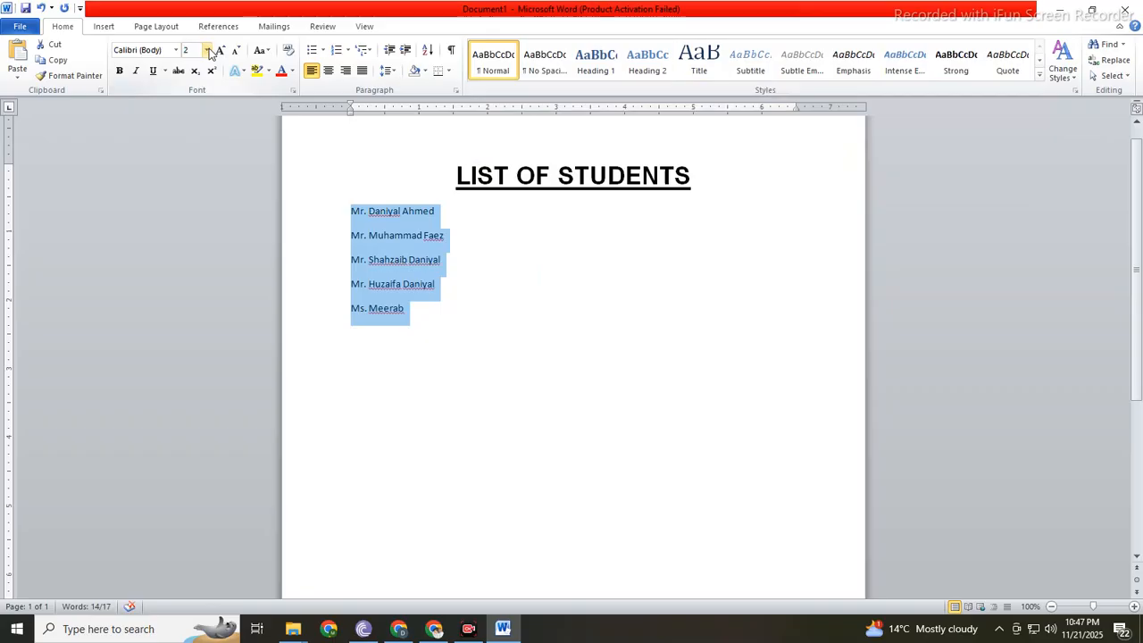
pyautogui.write('5')
pyautogui.press('Return')
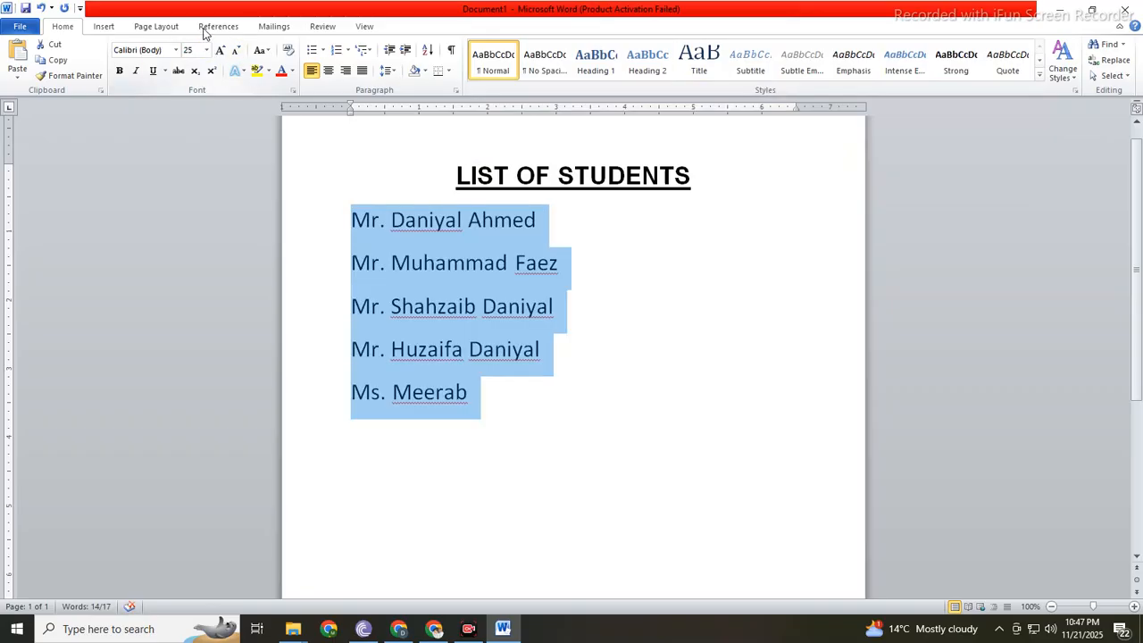
# Step: Set the paragraph spacing after the five student names to 0 pt
pyautogui.click(156, 26)
pyautogui.doubleClick(585, 76)
pyautogui.write('0')
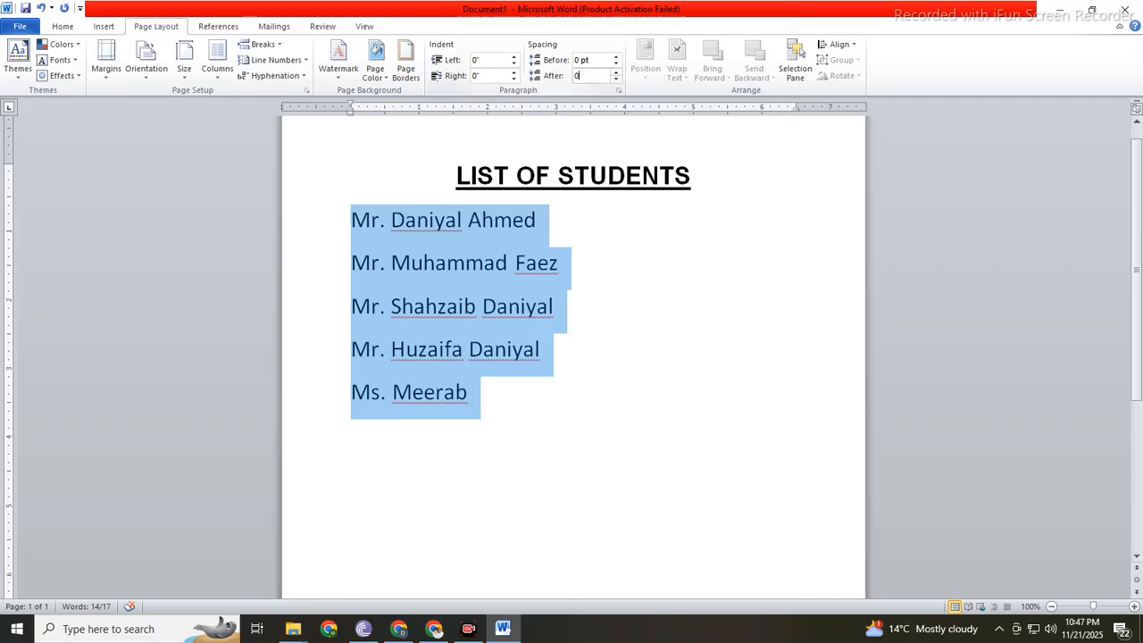
pyautogui.press('Return')
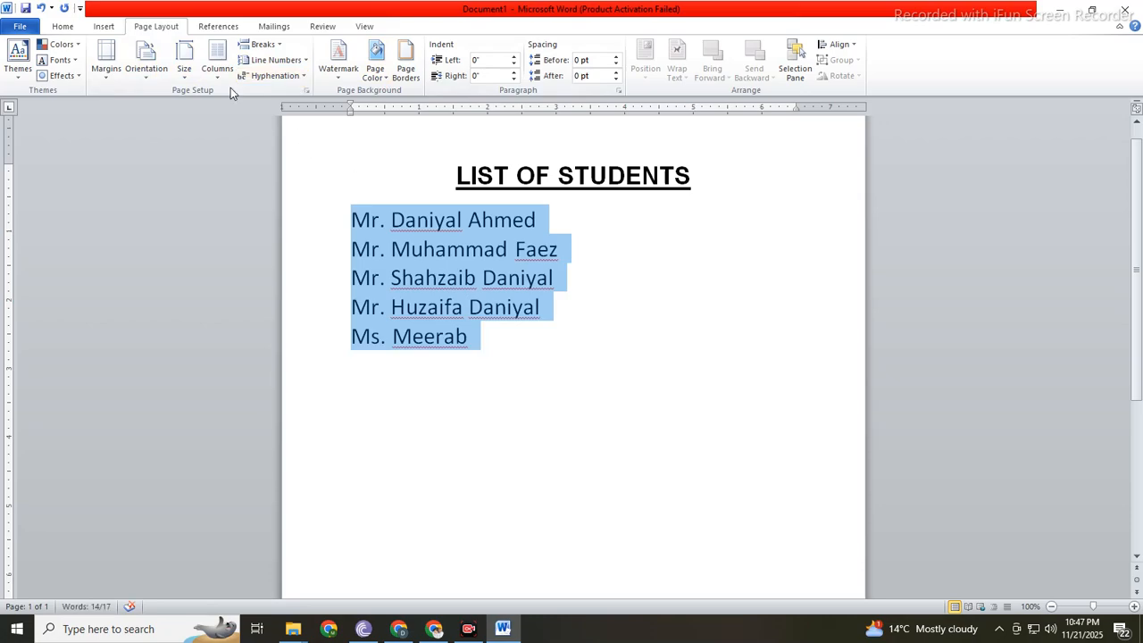
# Step: Change the font of the five student names to Arial
pyautogui.click(68, 28)
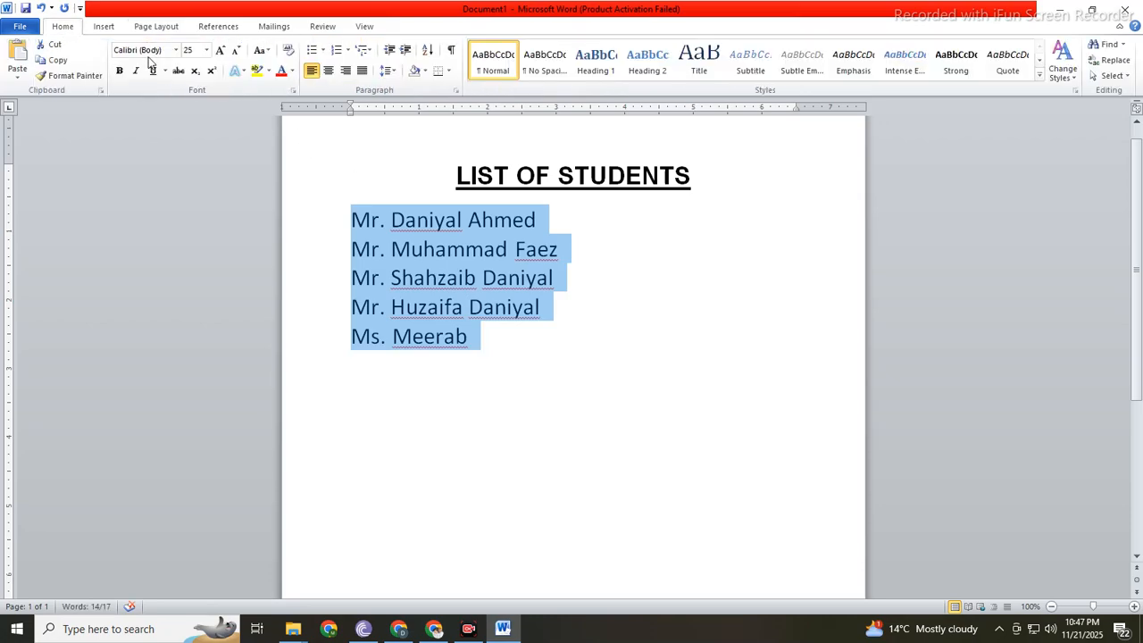
pyautogui.click(176, 52)
pyautogui.click(139, 132)
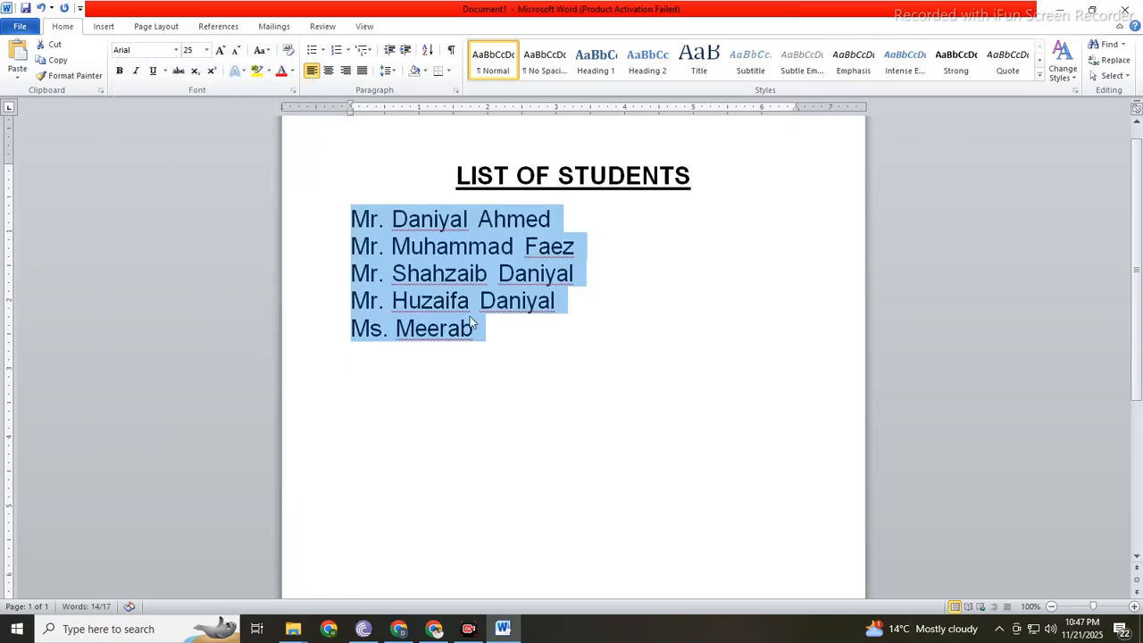
pyautogui.press('Right')
# Step: Apply the "1. 2. 3." numbering format to the unnumbered student names
pyautogui.moveTo(299, 231); pyautogui.dragTo(298, 330)
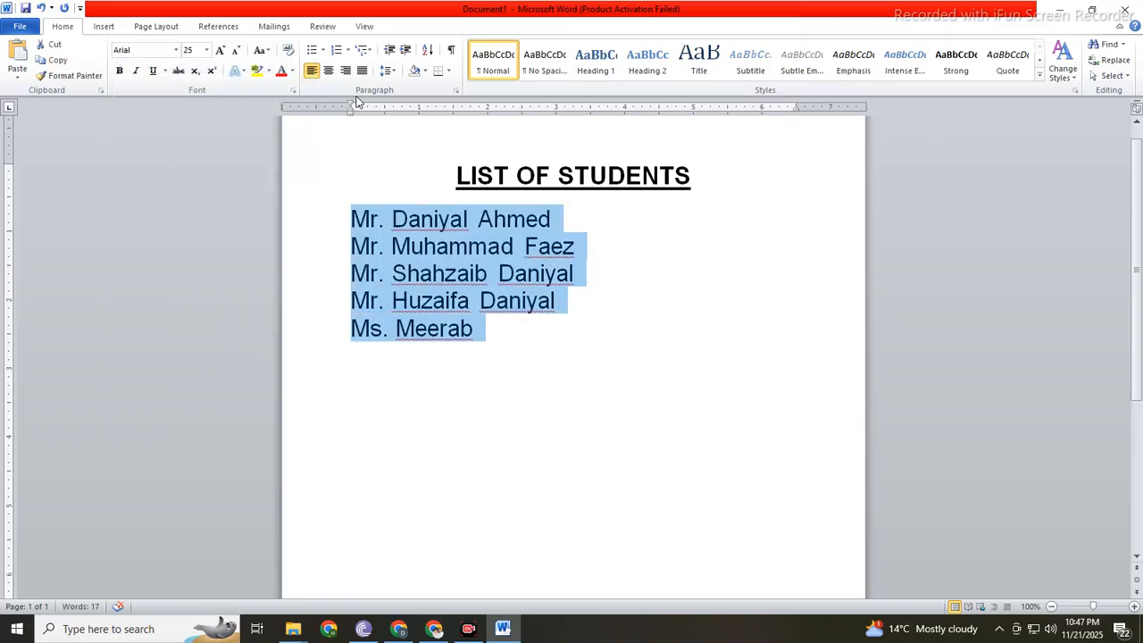
pyautogui.click(347, 52)
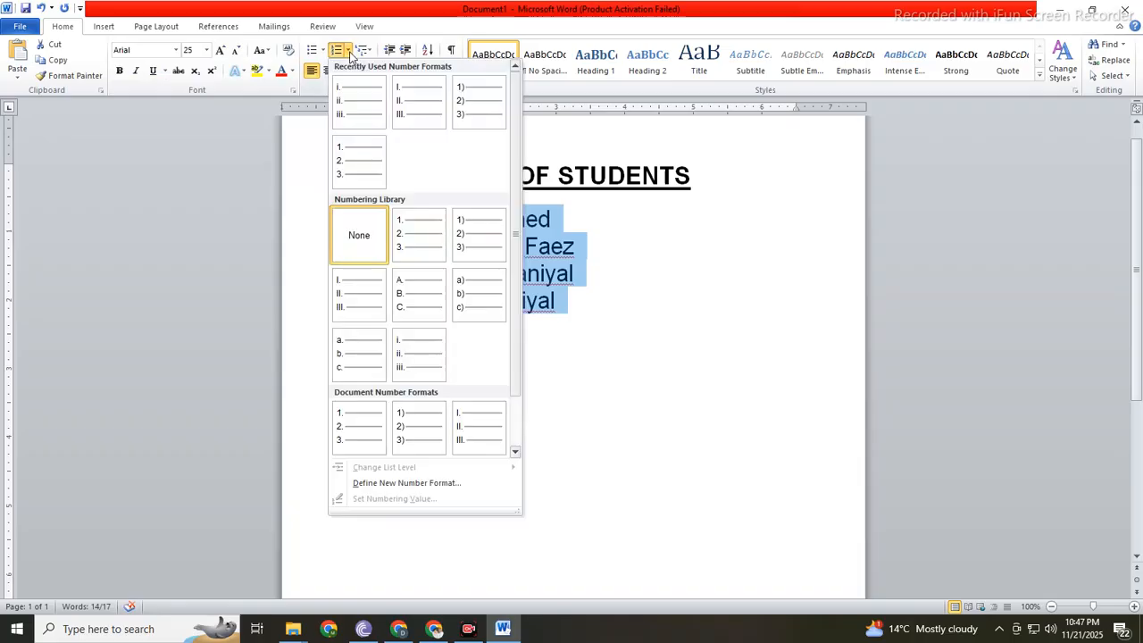
pyautogui.click(438, 234)
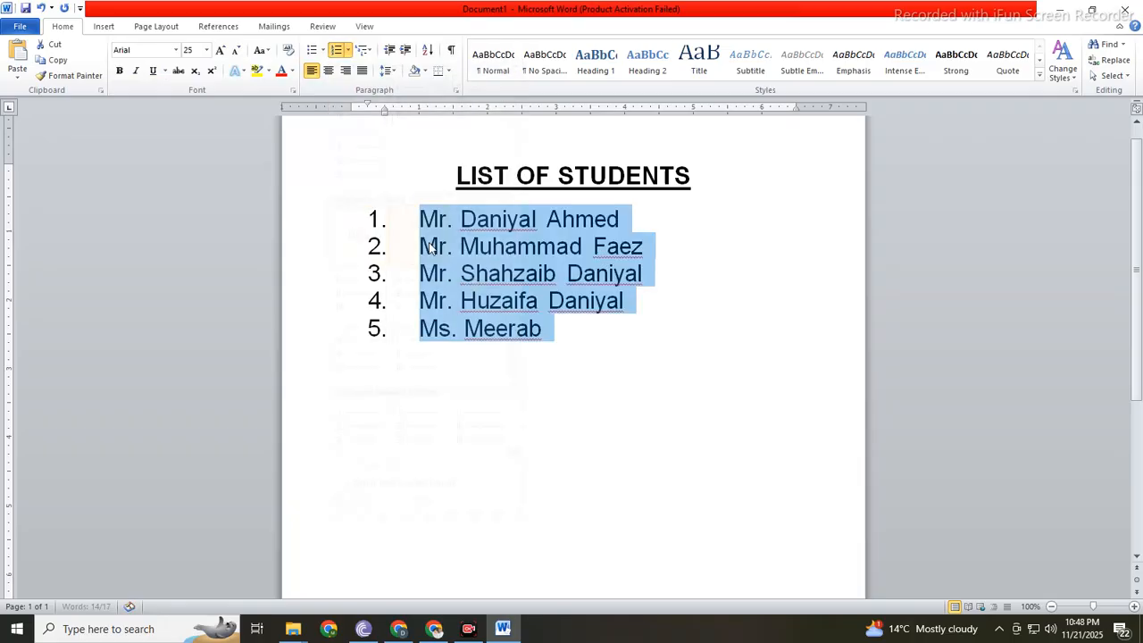
pyautogui.click(586, 393)
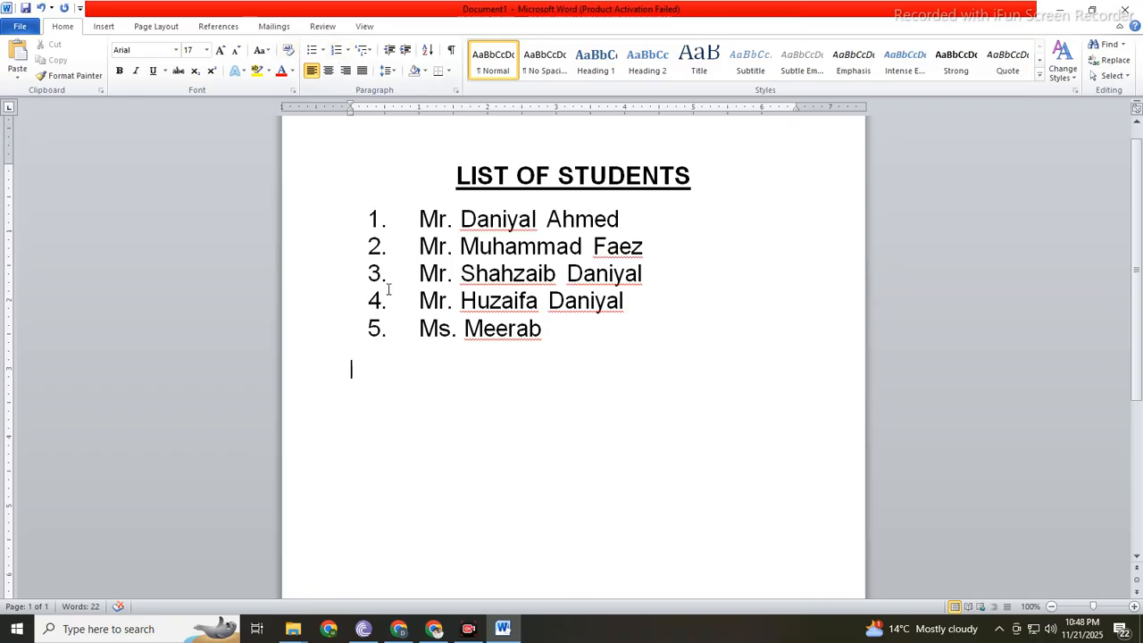
# Step: Change the numbering of the five student names to lowercase letters, "a. b. c."
pyautogui.moveTo(330, 221); pyautogui.dragTo(355, 331)
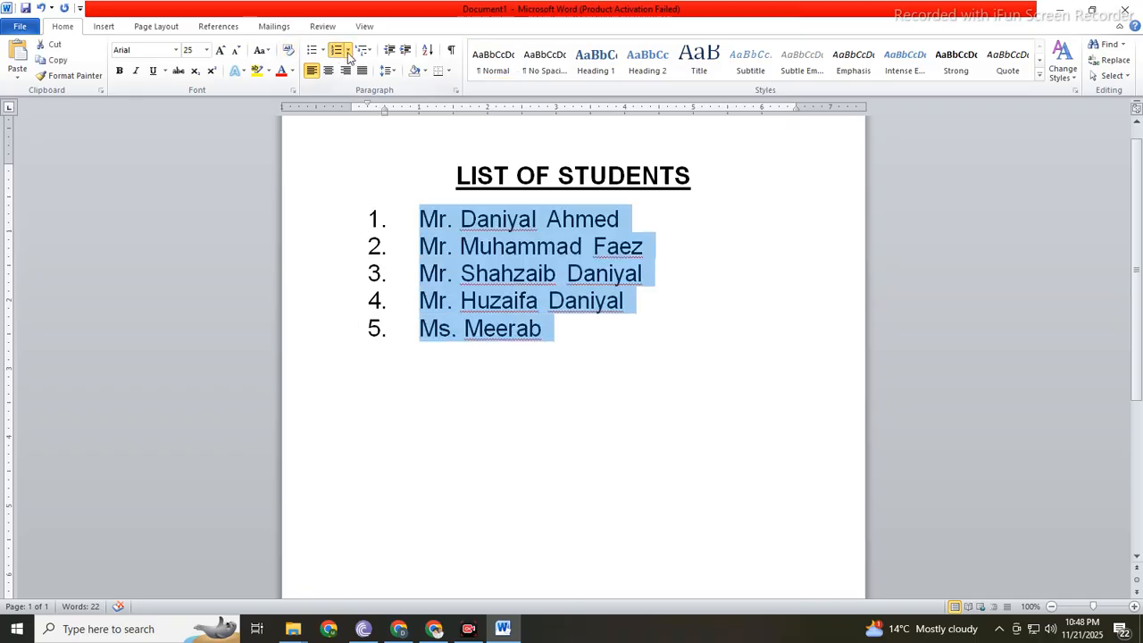
pyautogui.click(347, 51)
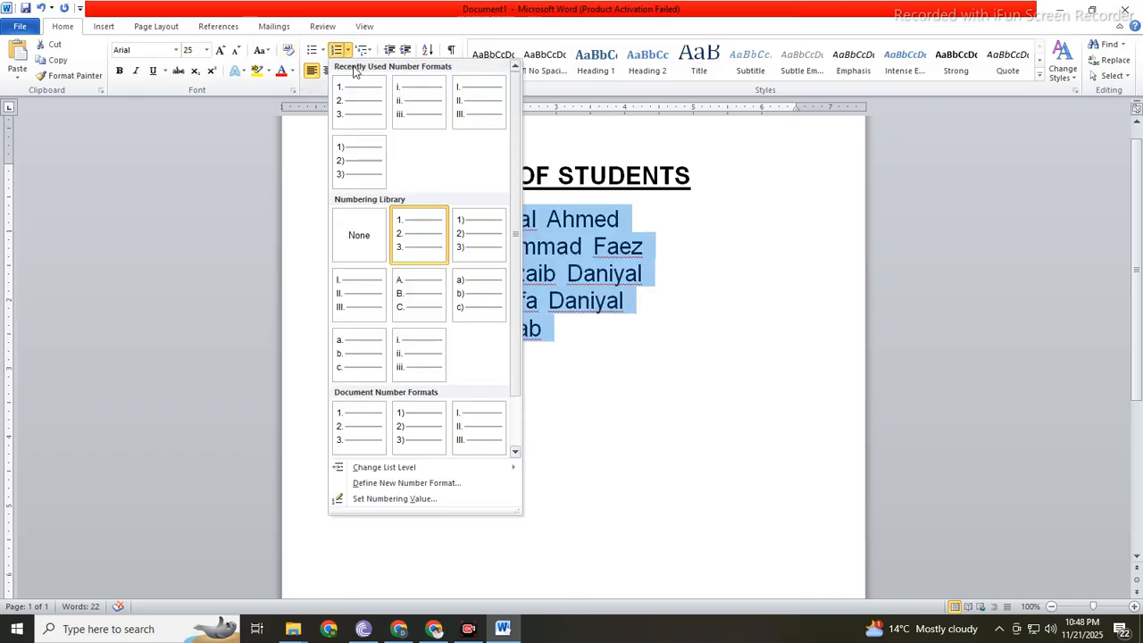
pyautogui.click(359, 354)
pyautogui.click(514, 386)
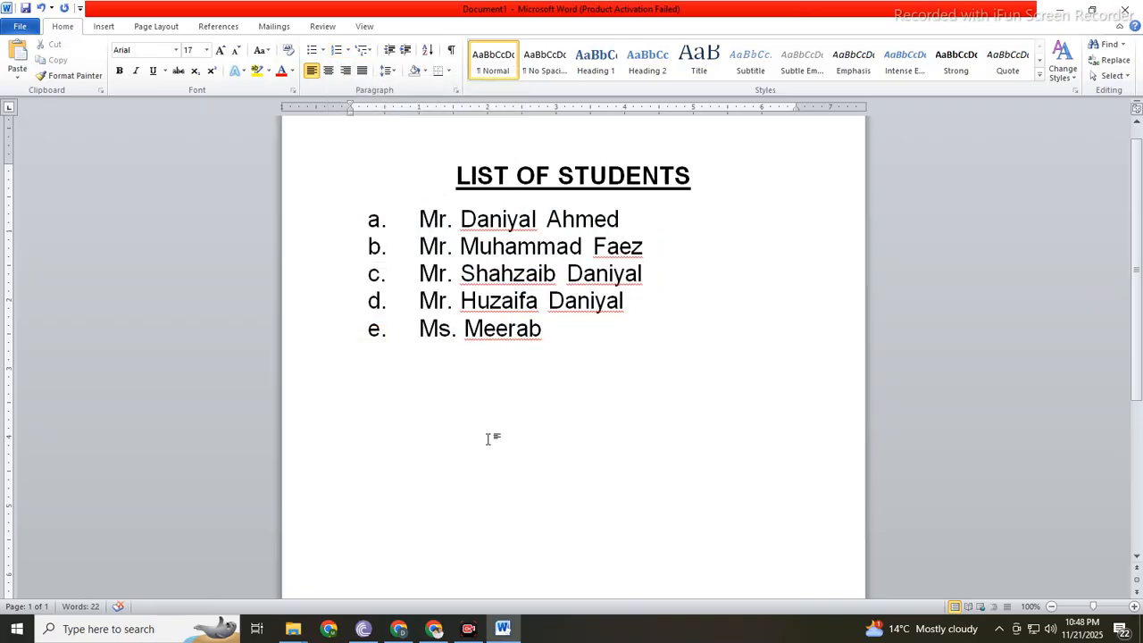
# Step: Write "So this is how you give numbers, now lets check the bullets" below the list, and undo that text
pyautogui.write('so this is how t')
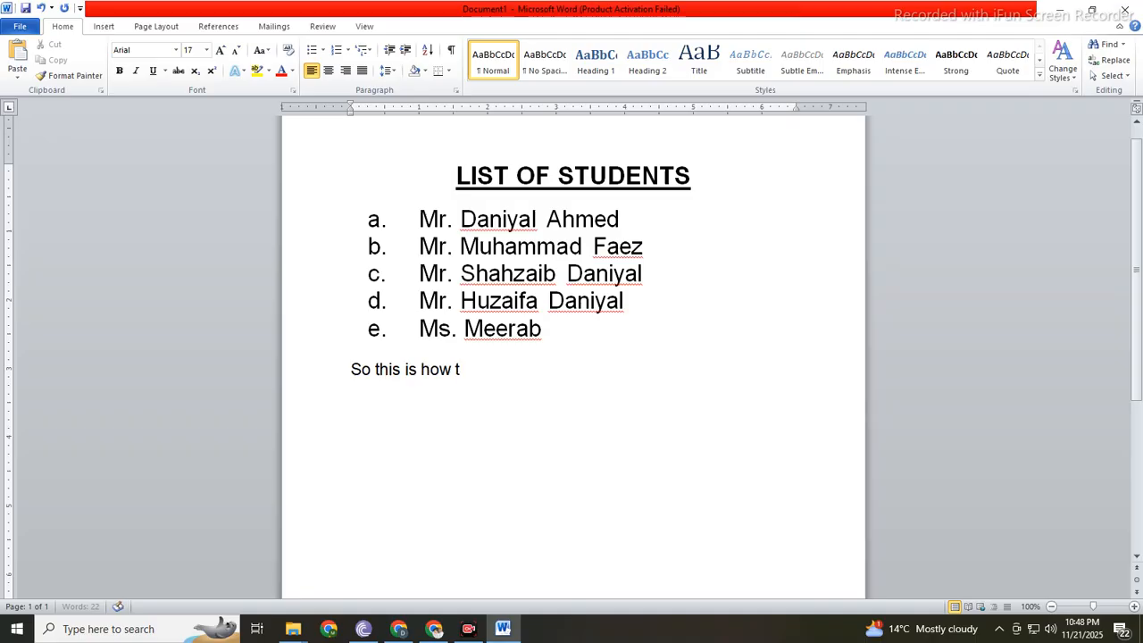
pyautogui.press('BackSpace')
pyautogui.write('you gfive num')
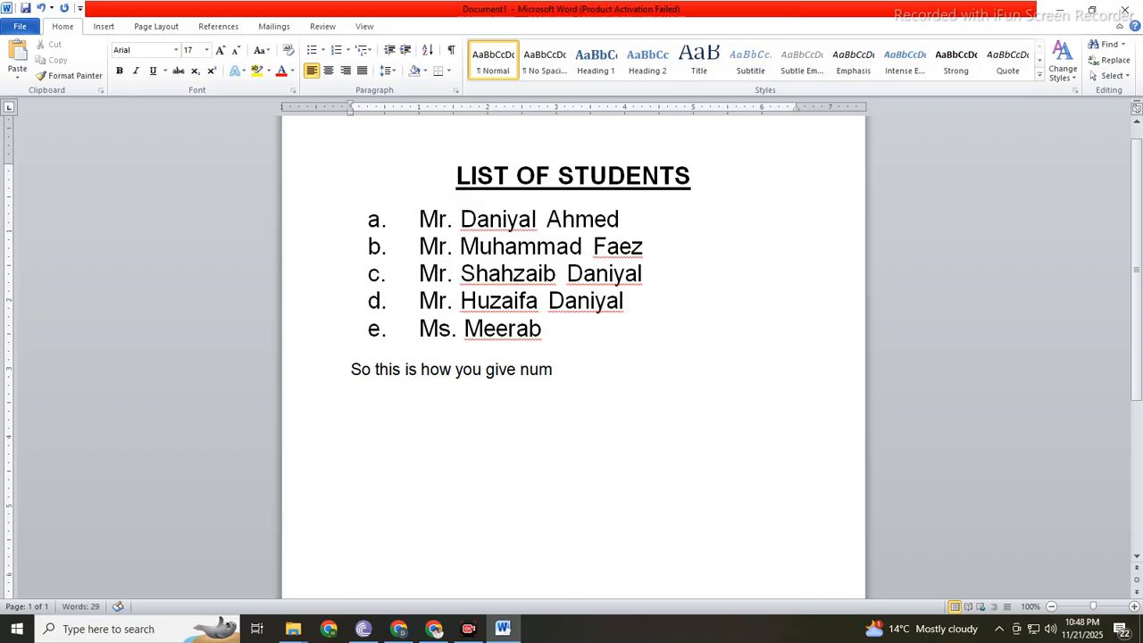
pyautogui.write('bers, now lets check')
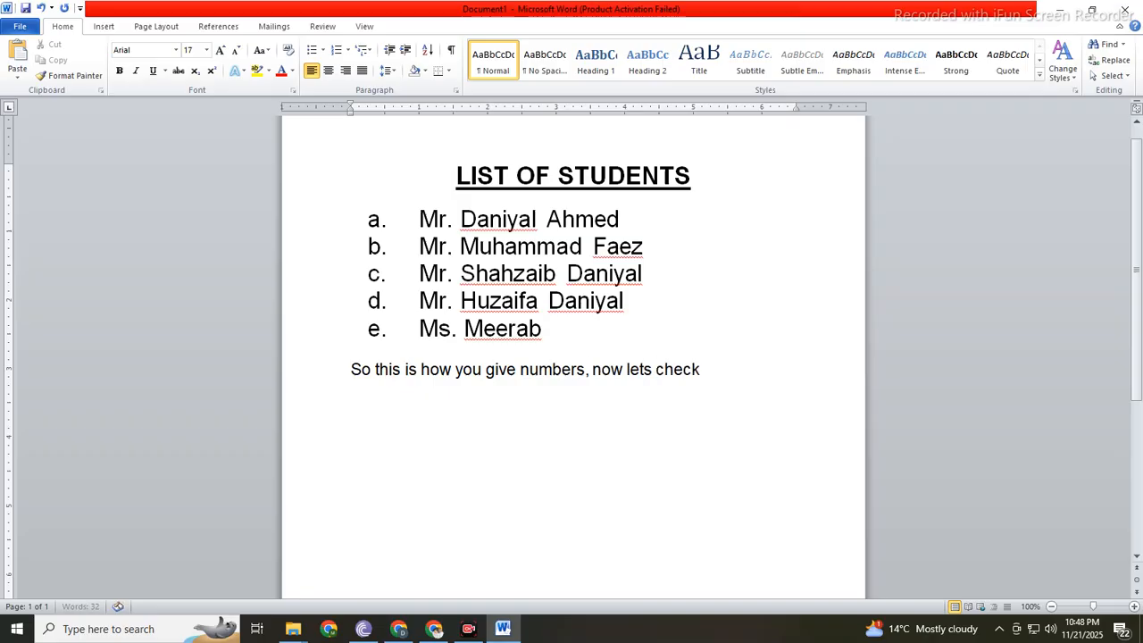
pyautogui.write(' the bullets')
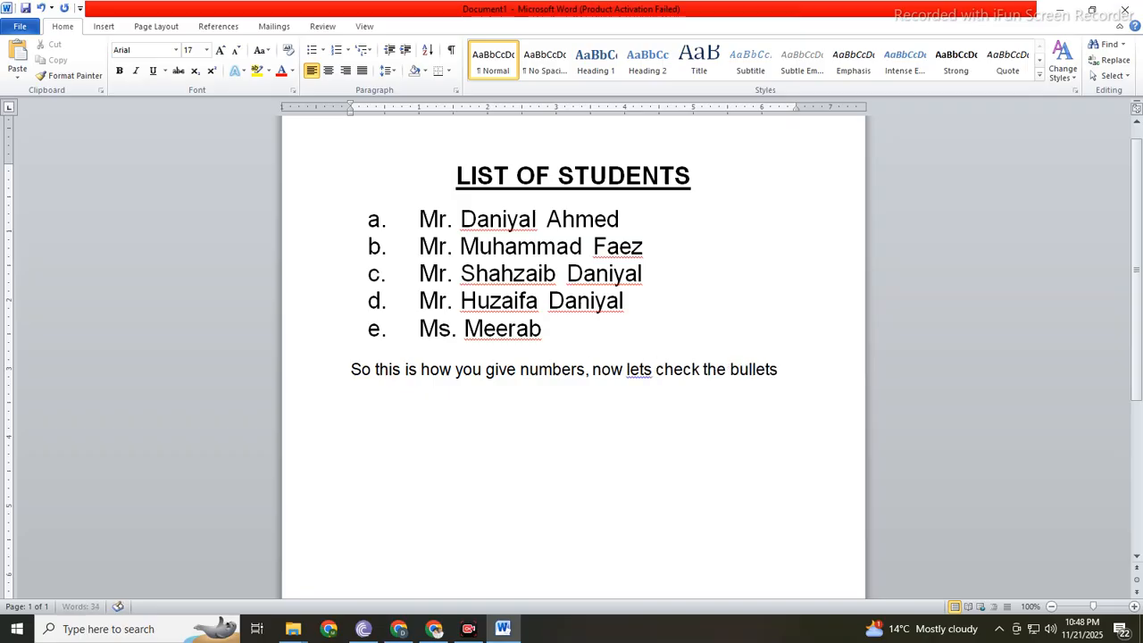
pyautogui.hotkey('ctrl', 'z')
pyautogui.hotkey('ctrl', 'z')
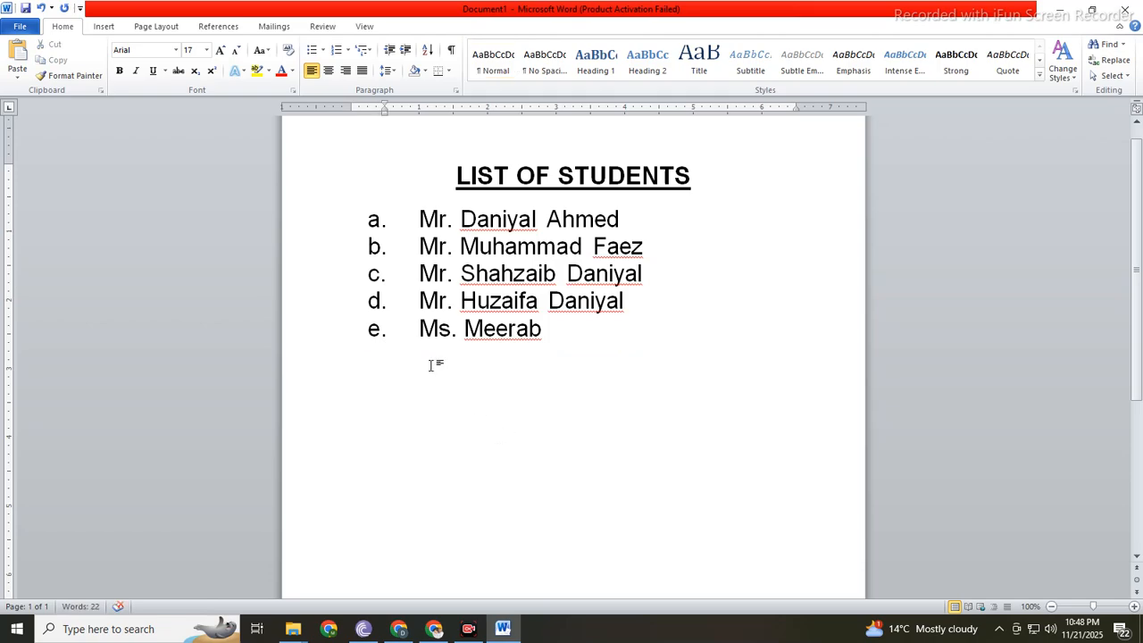
# Step: Remove the lettered numbering from the five student names and give them the multicoloured cross bullet
pyautogui.moveTo(299, 230); pyautogui.dragTo(327, 327)
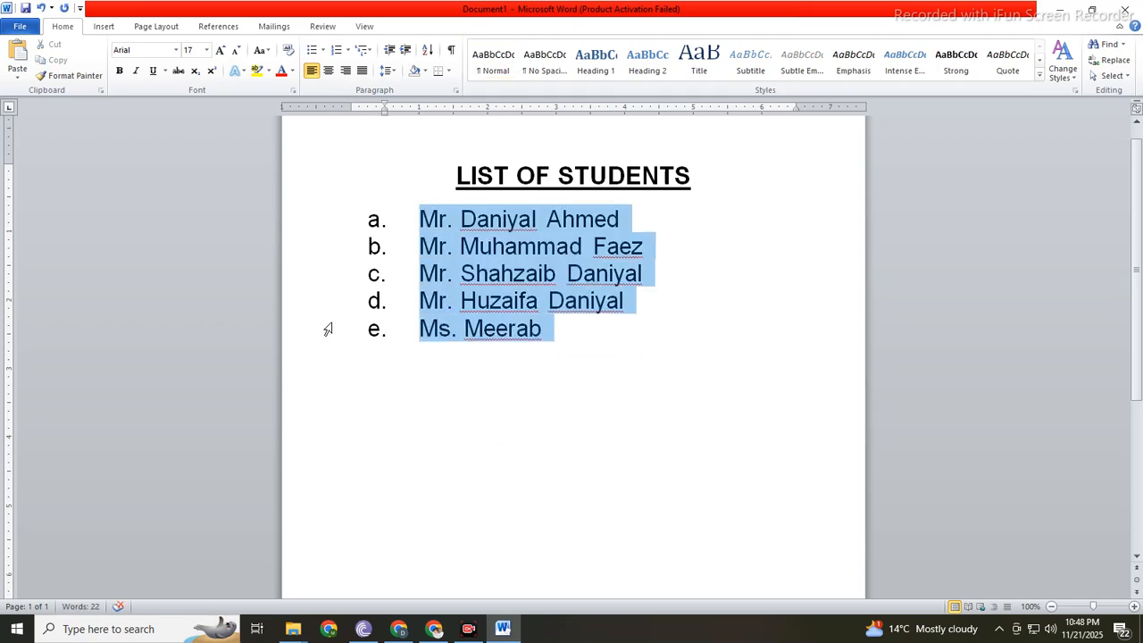
pyautogui.click(336, 50)
pyautogui.click(323, 50)
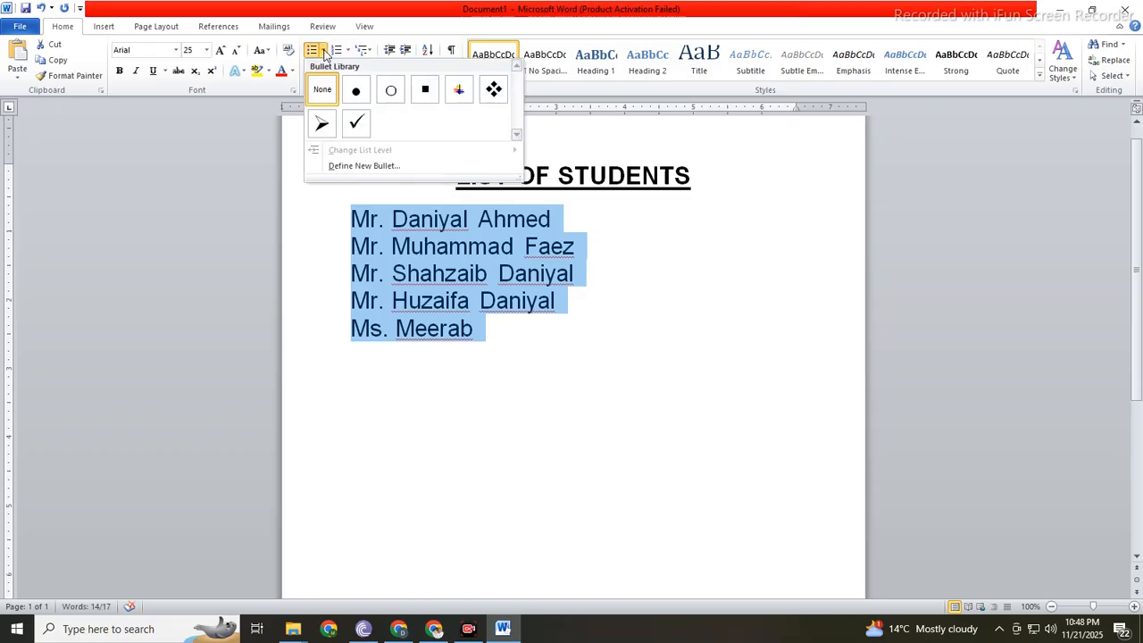
pyautogui.click(459, 90)
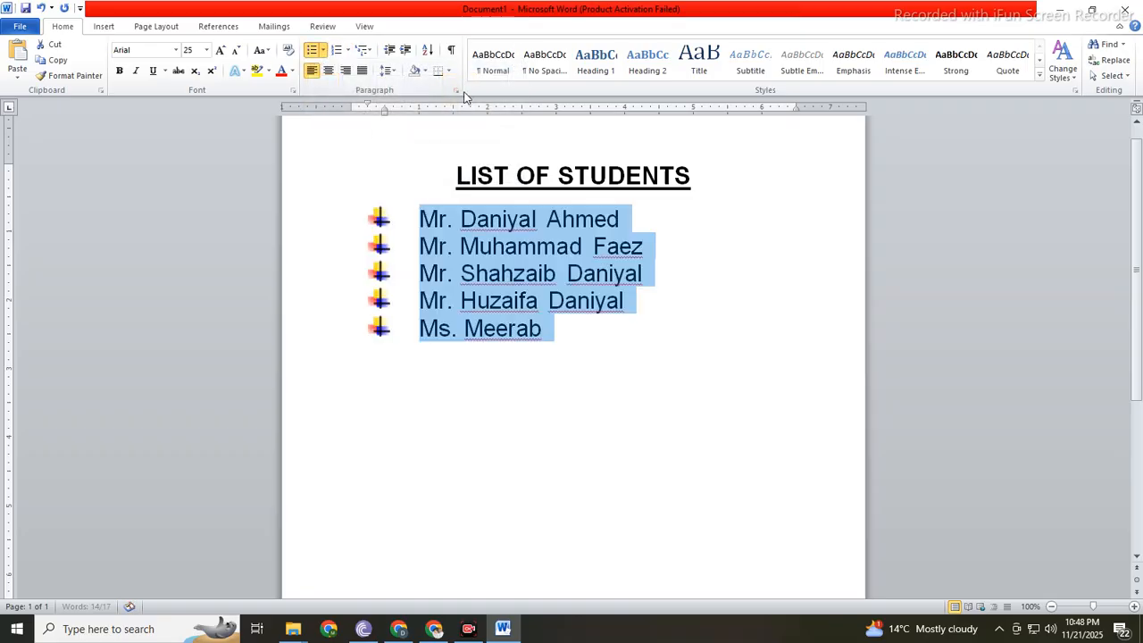
# Step: Replace the multicoloured cross bullets on the student names with the four-diamond bullet
pyautogui.click(312, 50)
pyautogui.click(322, 51)
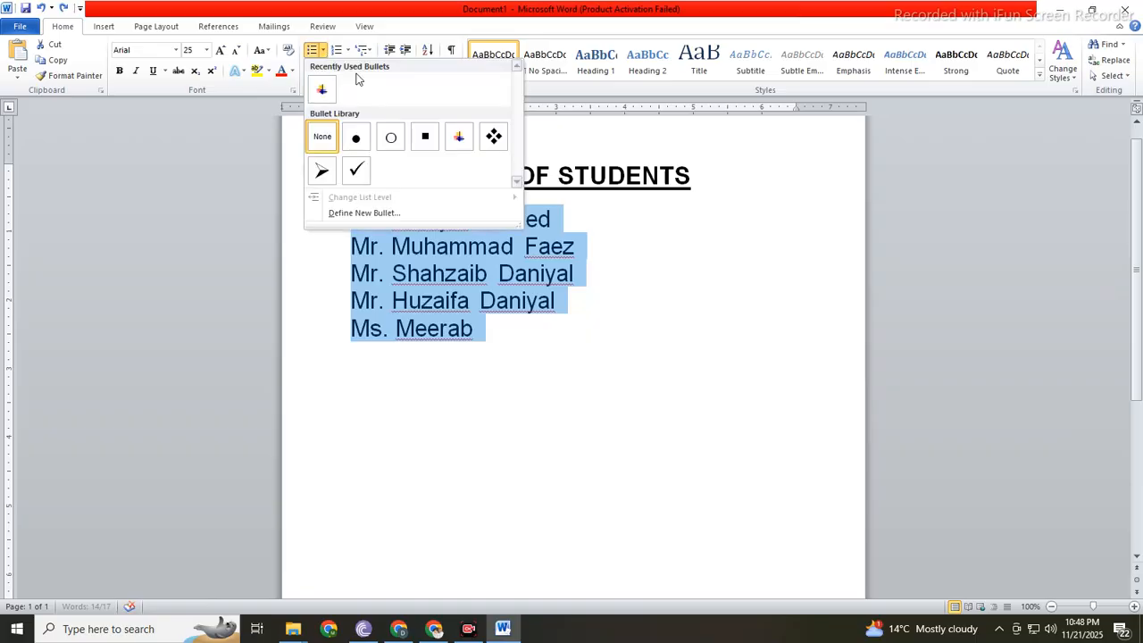
pyautogui.click(492, 134)
# Step: Replace the four-diamond bullets on the five student names with the arrowhead bullet, and undo the arrowhead bullets
pyautogui.click(312, 50)
pyautogui.click(322, 50)
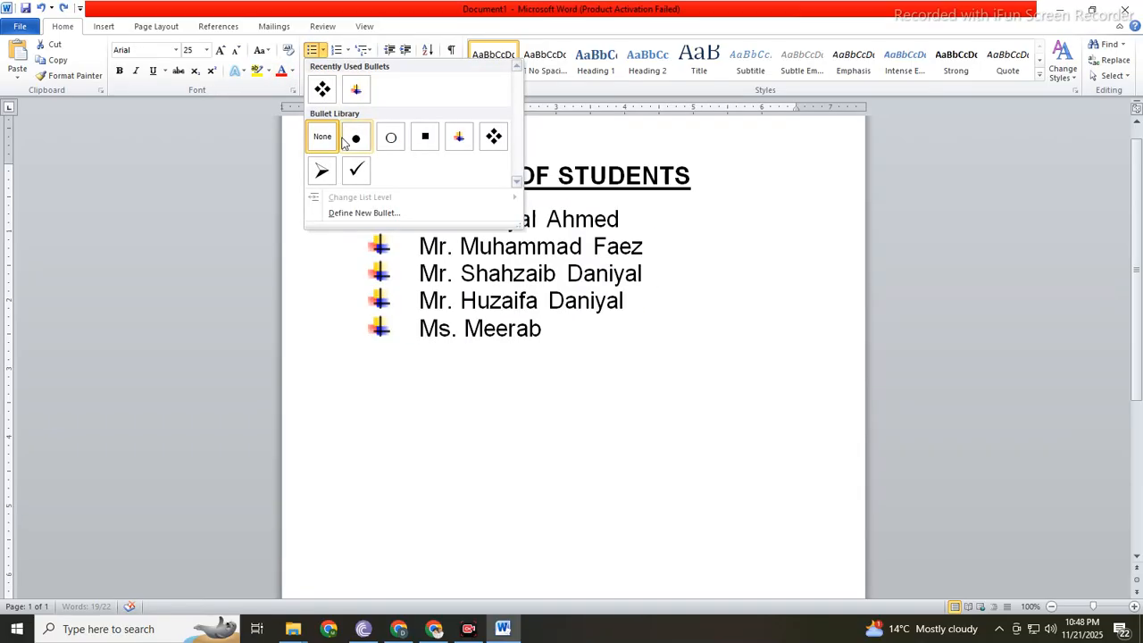
pyautogui.click(329, 171)
pyautogui.hotkey('ctrl', 'z')
# Step: Try the four-diamond bullet on the five student names again and undo it
pyautogui.rightClick(396, 242)
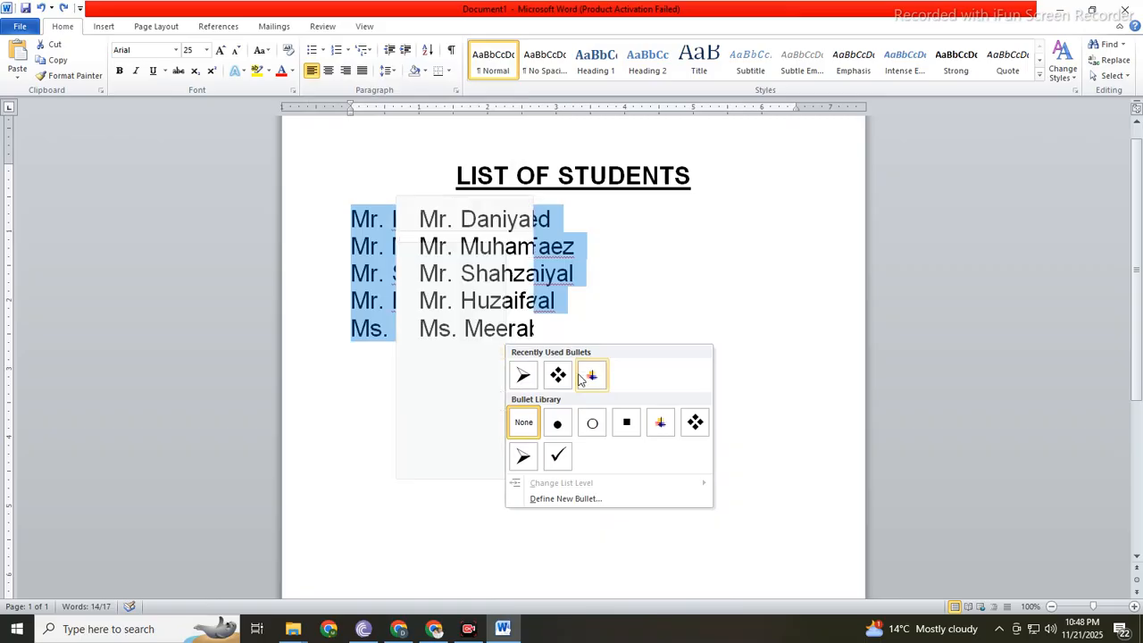
pyautogui.click(558, 375)
pyautogui.hotkey('ctrl', 'z')
# Step: Try uppercase letter numbering, "A. B. C.", on the five student names and undo it
pyautogui.rightClick(453, 275)
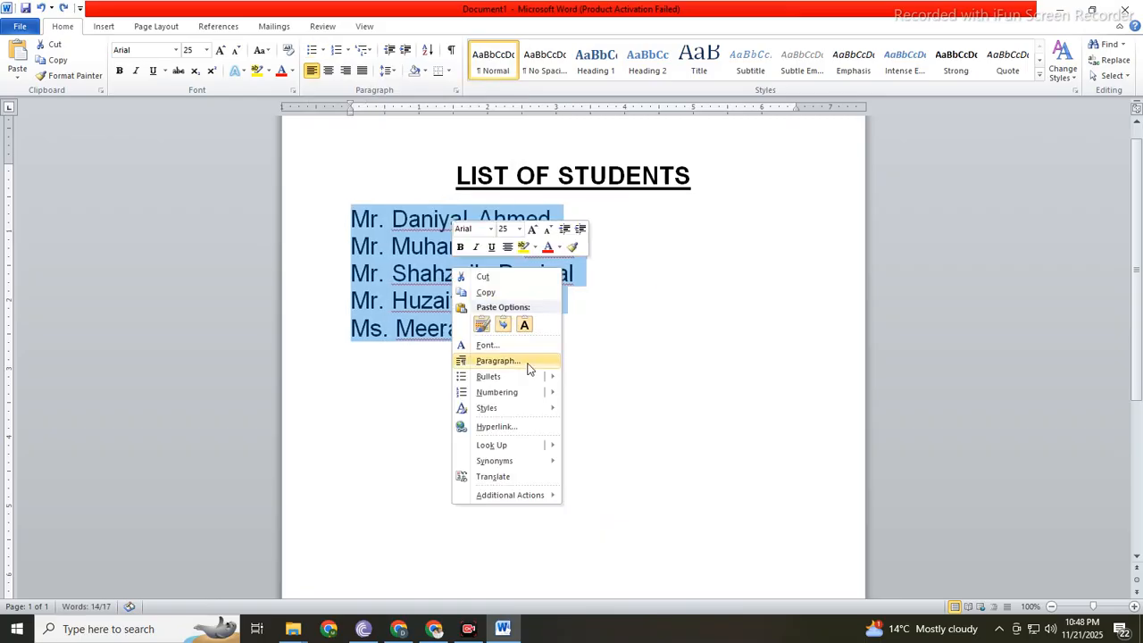
pyautogui.moveTo(526, 386)
pyautogui.click(653, 407)
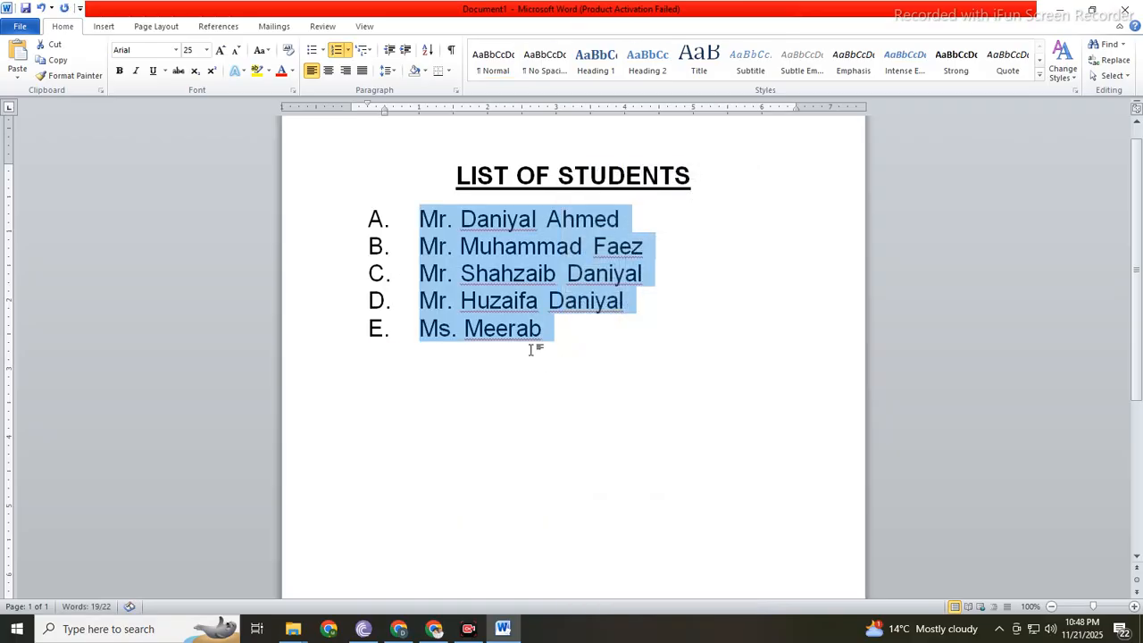
pyautogui.hotkey('ctrl', 'z')
# Step: Select the five student names and give them the solid black square bullet
pyautogui.rightClick(391, 198)
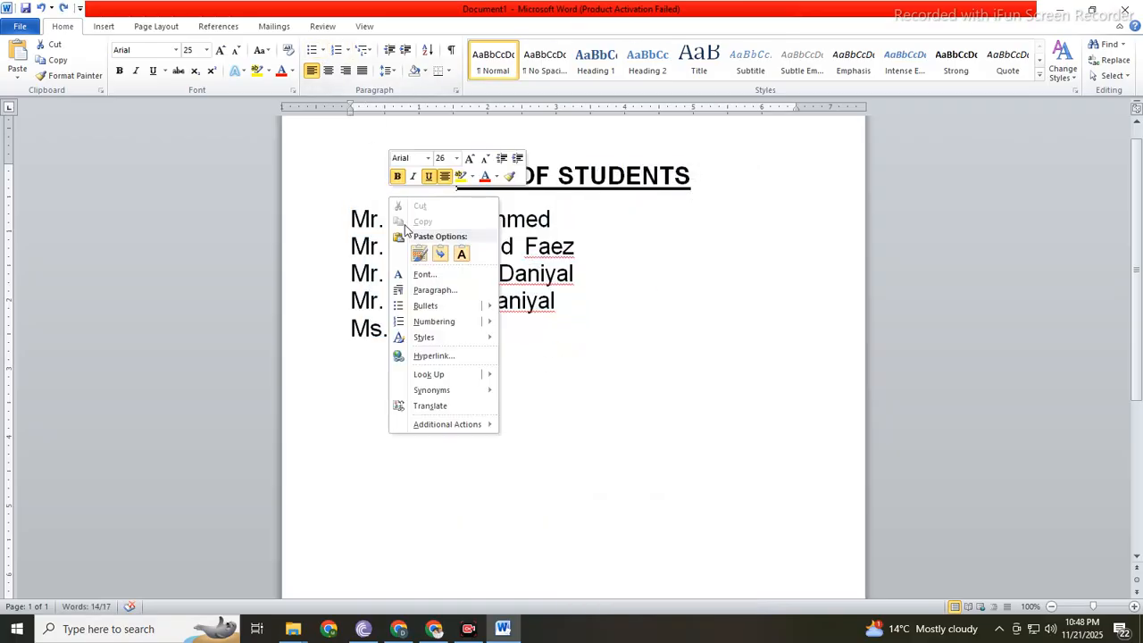
pyautogui.click(314, 216)
pyautogui.moveTo(314, 223); pyautogui.dragTo(365, 351)
pyautogui.rightClick(442, 230)
pyautogui.moveTo(518, 336)
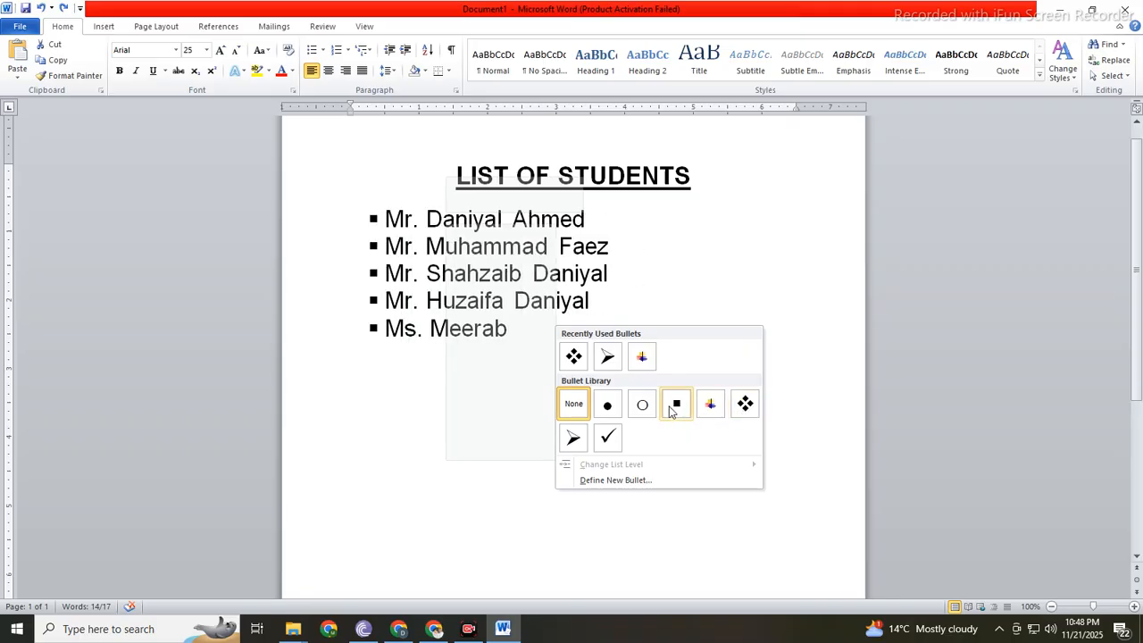
pyautogui.click(677, 404)
# Step: Write "Thanks for watching" on an unbulleted line below the student list
pyautogui.click(537, 401)
pyautogui.press('Return')
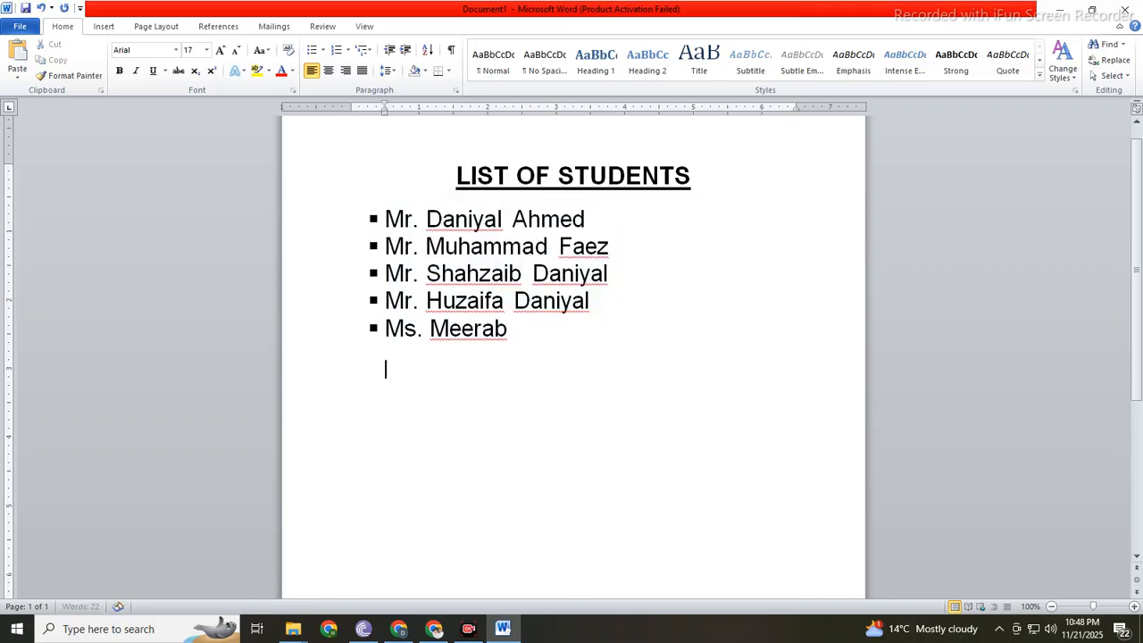
pyautogui.write('Thanks for watching..')
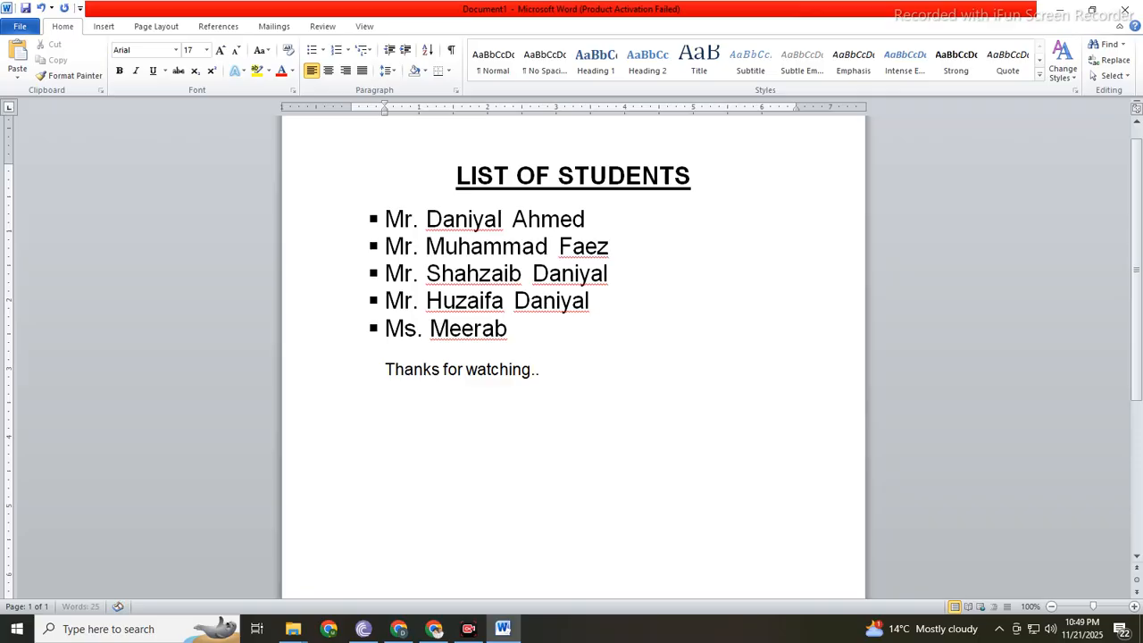
pyautogui.write('... please')
pyautogui.write(' e')
# Step: Continue the closing line after "watching" with "….. please subscribe share and like"
pyautogui.press('BackSpace')
pyautogui.write('subscrfibe')
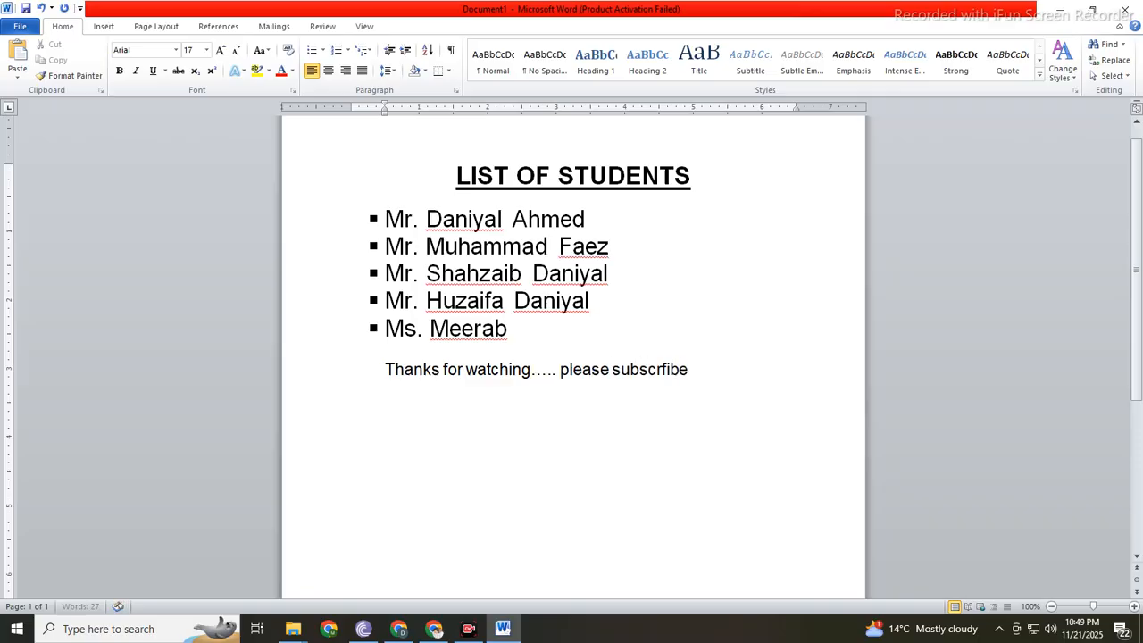
pyautogui.press('BackSpace')
pyautogui.press('BackSpace')
pyautogui.press('BackSpace')
pyautogui.press('BackSpace')
pyautogui.write('ibe sha')
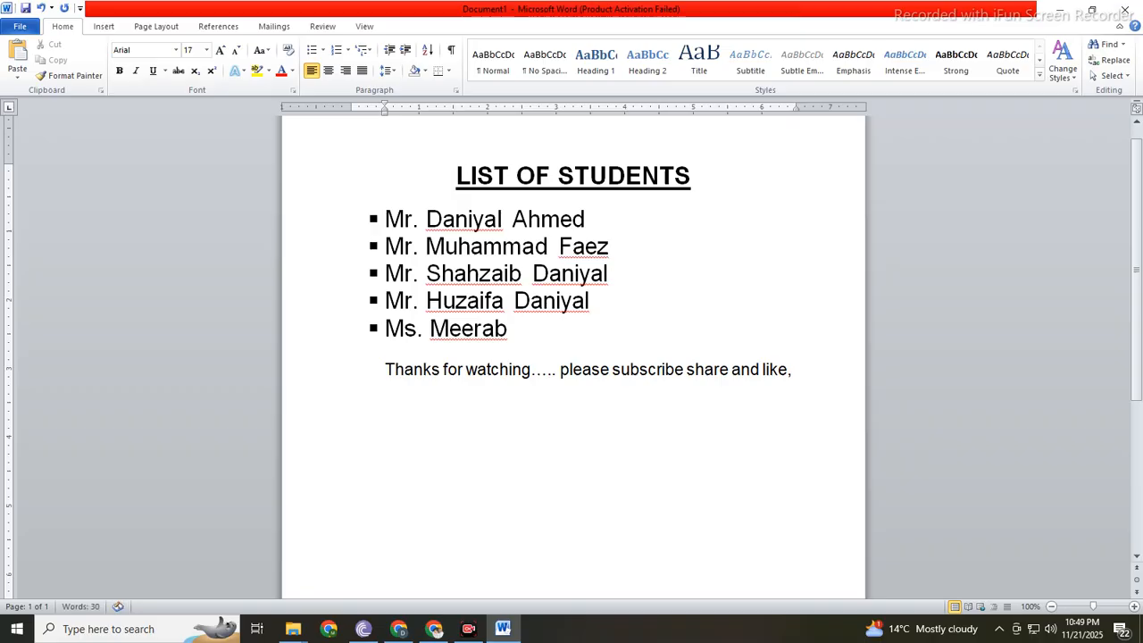
pyautogui.write('re and like.')
pyautogui.press('BackSpace')
pyautogui.write('/')
pyautogui.press('BackSpace')
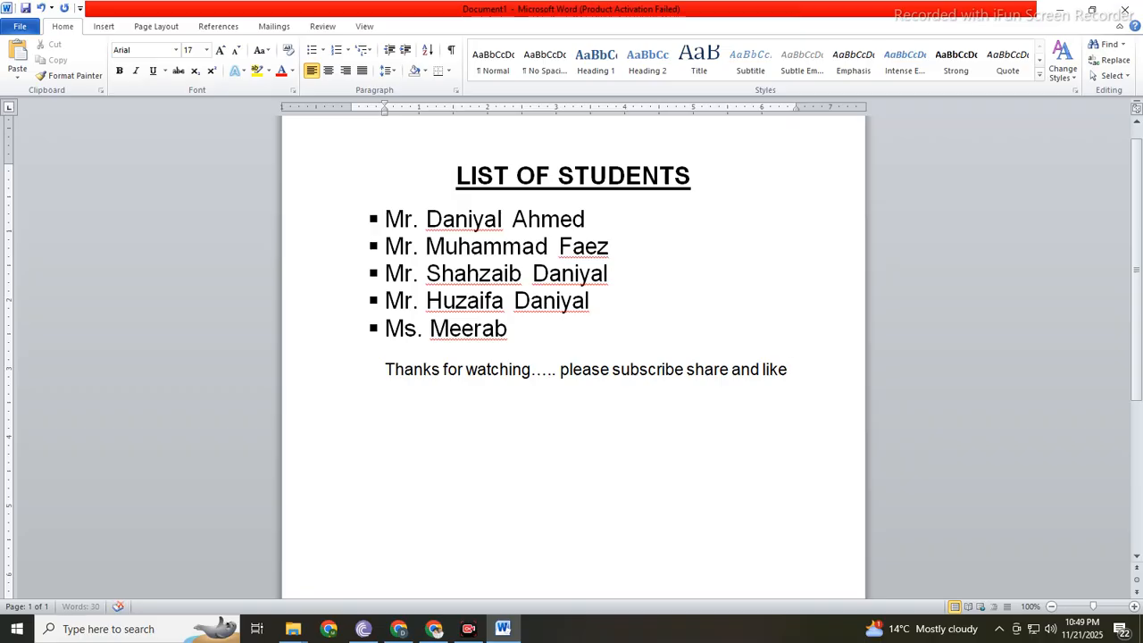